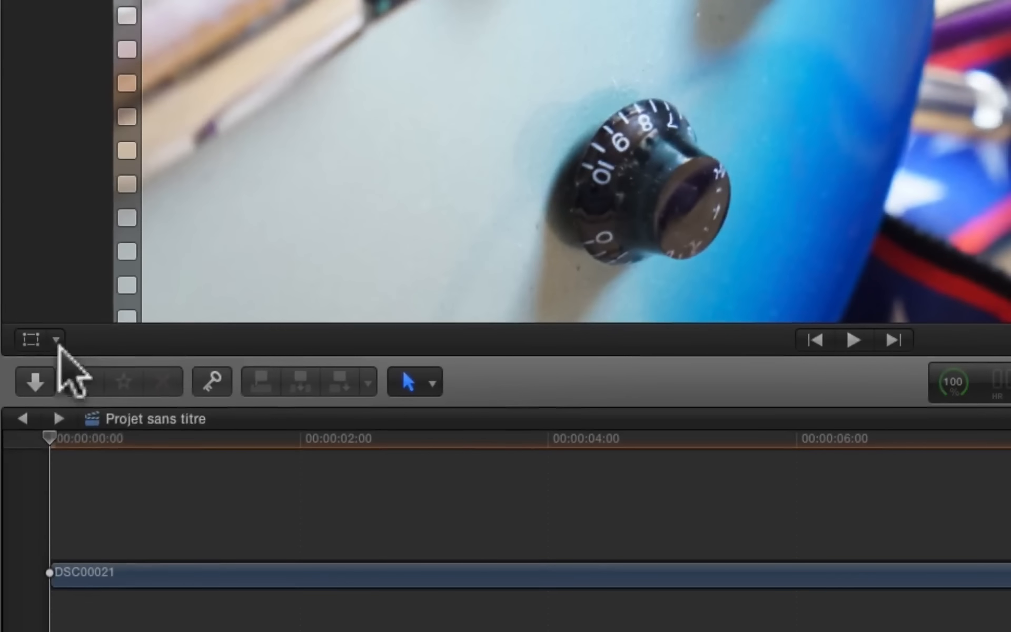
Step: Apply the Ken Burns crop mode to the DSC00021 guitar clip and return to the clip's start
{"action": "left_click", "coordinate": [34, 452]}
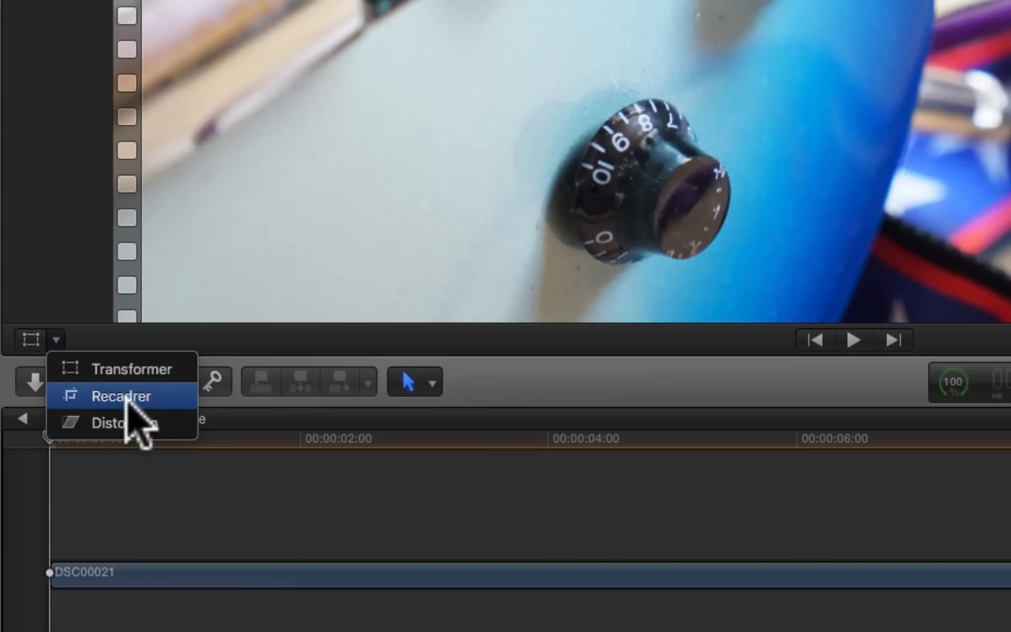
{"action": "left_click", "coordinate": [125, 397]}
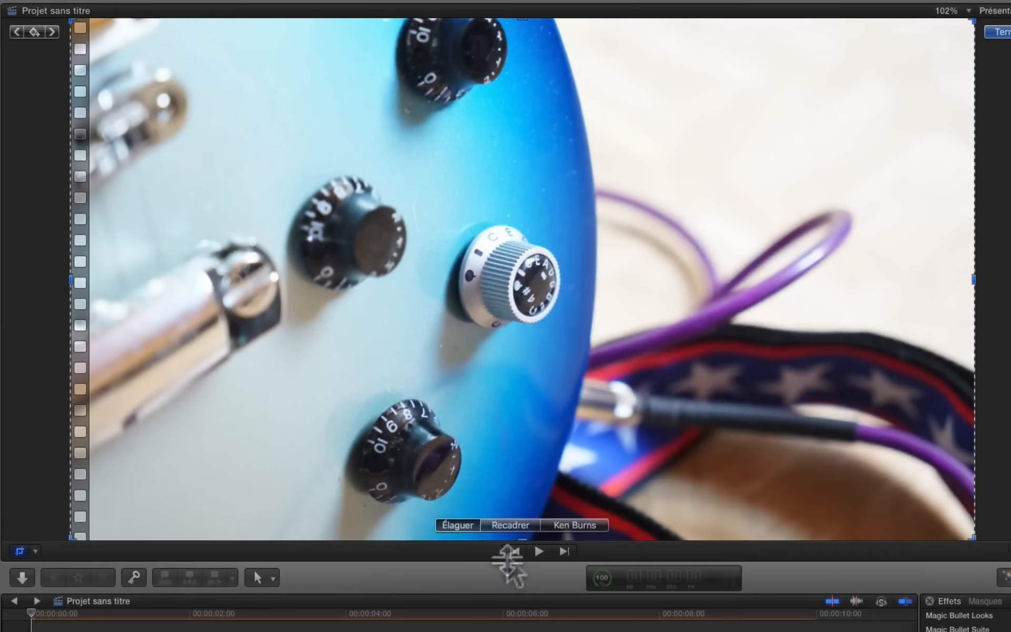
{"action": "left_click", "coordinate": [580, 523]}
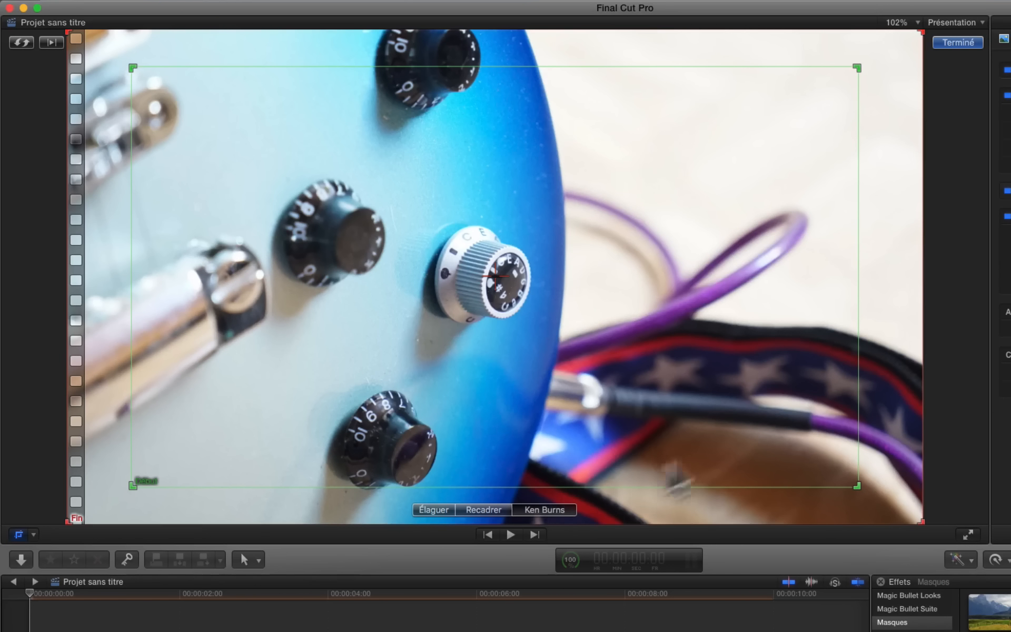
{"action": "mouse_move", "coordinate": [685, 217]}
{"action": "left_mouse_down"}
{"action": "mouse_move", "coordinate": [712, 238]}
{"action": "mouse_move", "coordinate": [694, 225]}
{"action": "left_mouse_up"}
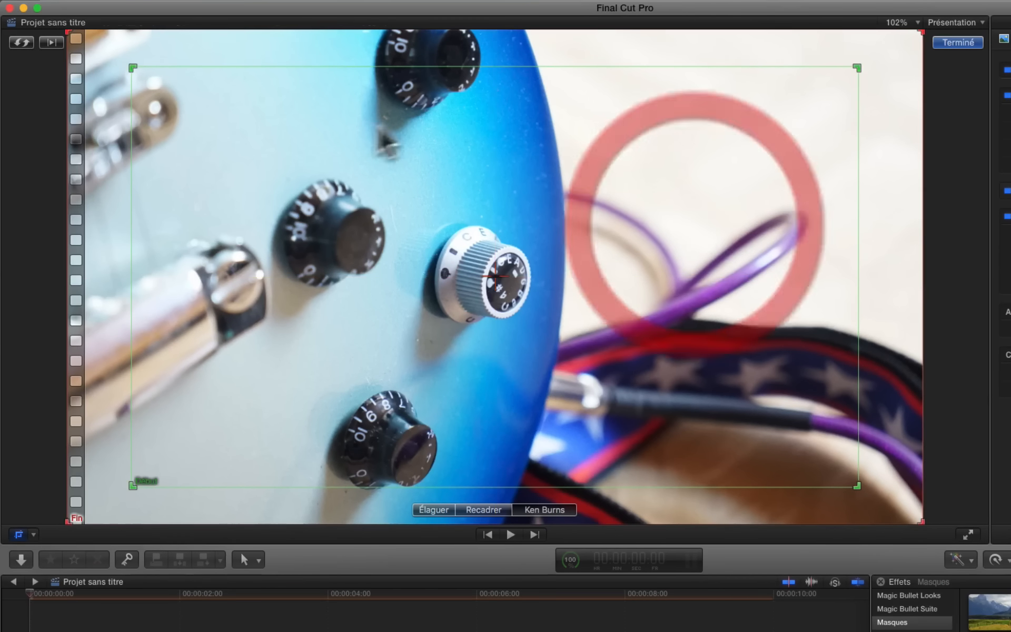
{"action": "left_click", "coordinate": [16, 593]}
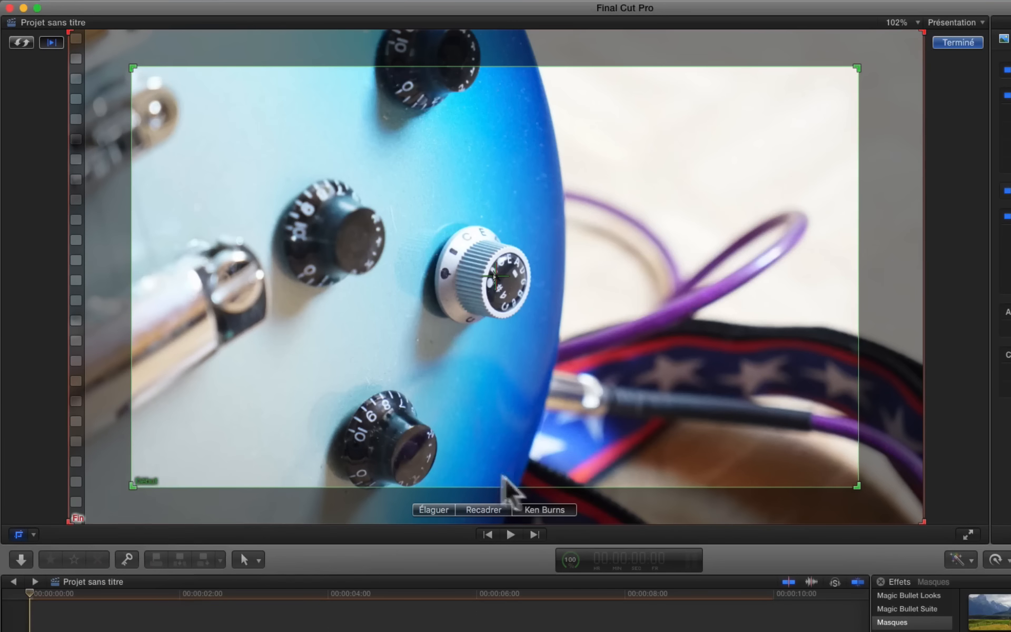
{"action": "left_click", "coordinate": [540, 508]}
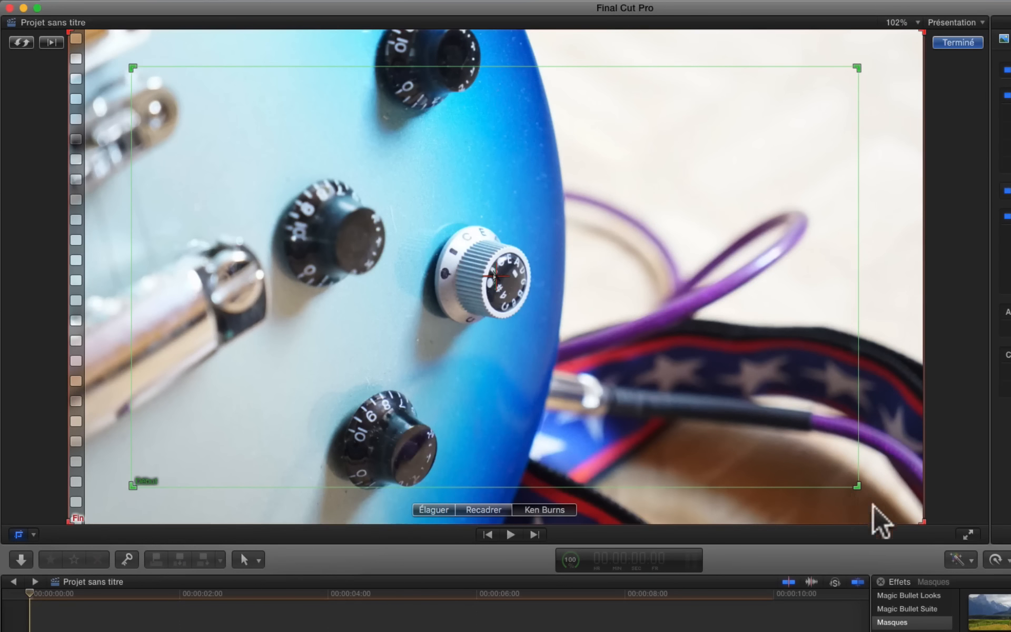
Step: Shrink the Ken Burns start frame around the guitar knobs and reposition the end frame over the image
{"action": "left_click_drag", "start_coordinate": [921, 523], "coordinate": [937, 554]}
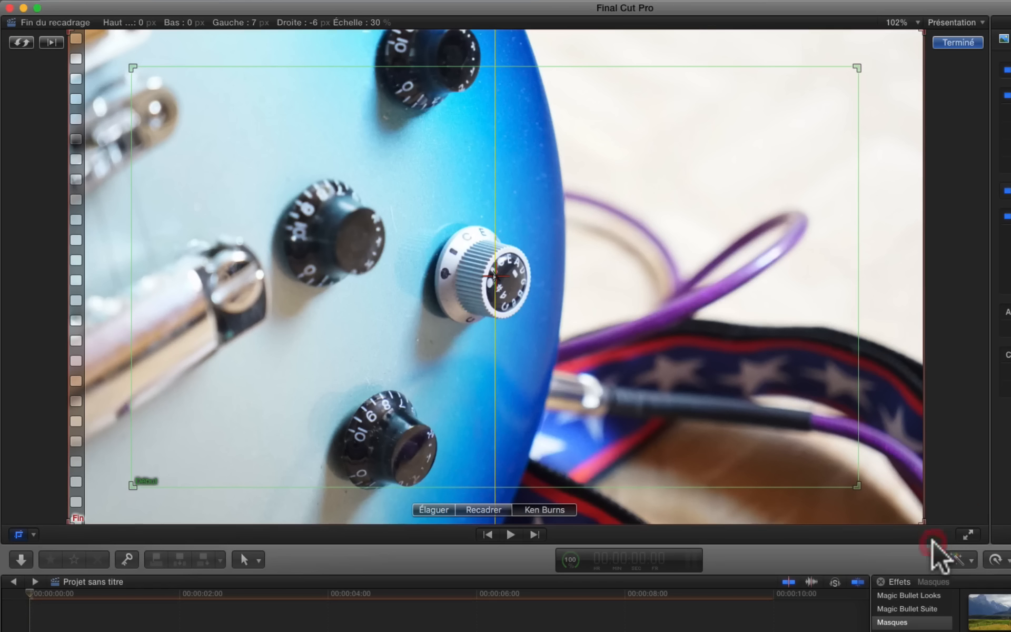
{"action": "left_click_drag", "start_coordinate": [858, 484], "coordinate": [909, 516]}
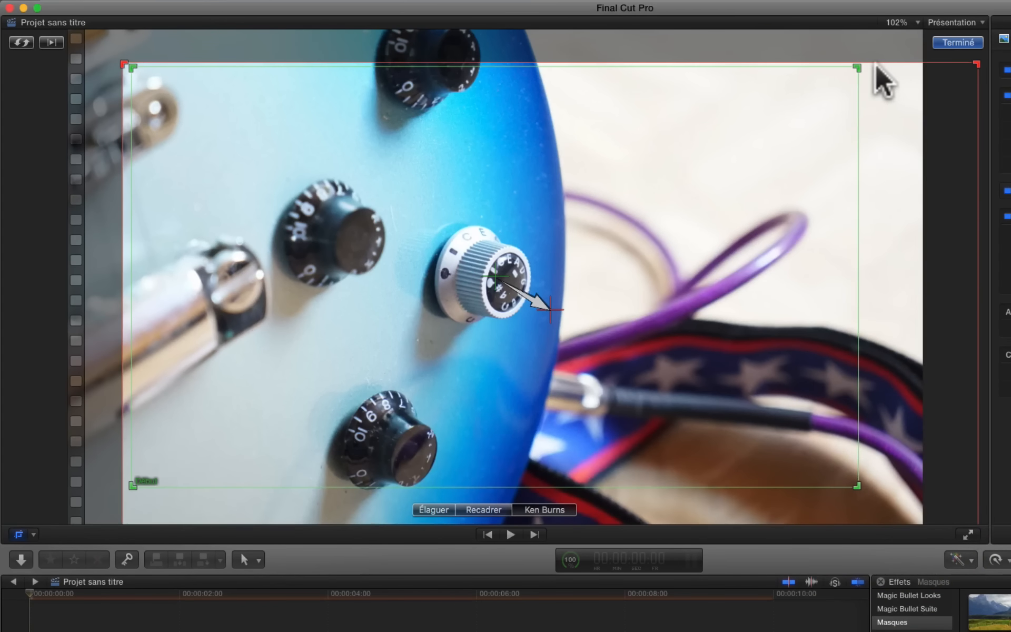
{"action": "left_click_drag", "start_coordinate": [858, 82], "coordinate": [758, 153]}
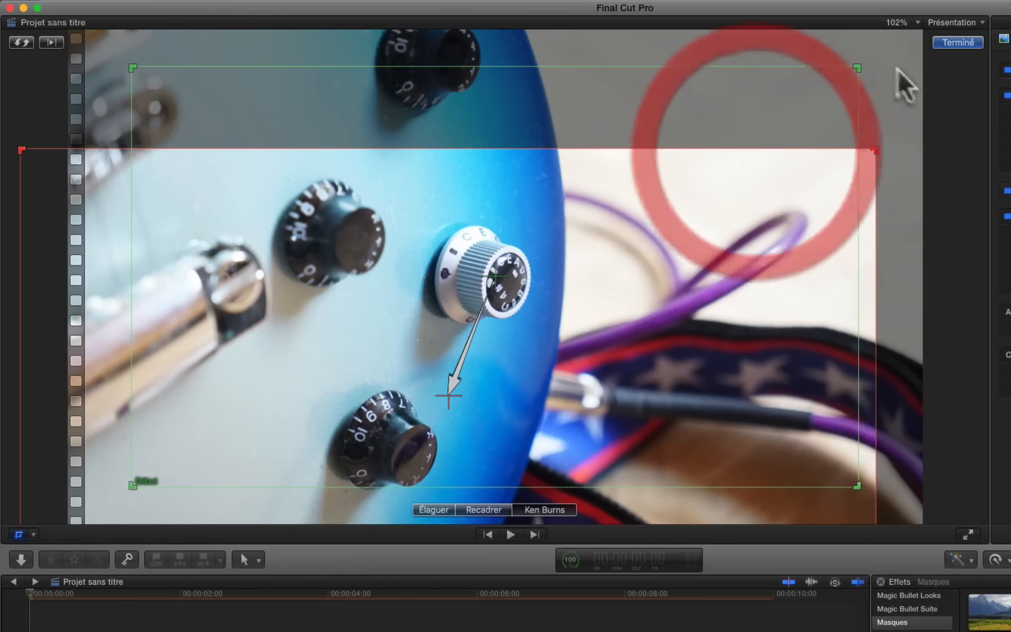
{"action": "left_click_drag", "start_coordinate": [856, 66], "coordinate": [710, 111]}
{"action": "left_click_drag", "start_coordinate": [870, 147], "coordinate": [871, 8]}
{"action": "left_click_drag", "start_coordinate": [850, 116], "coordinate": [864, 30]}
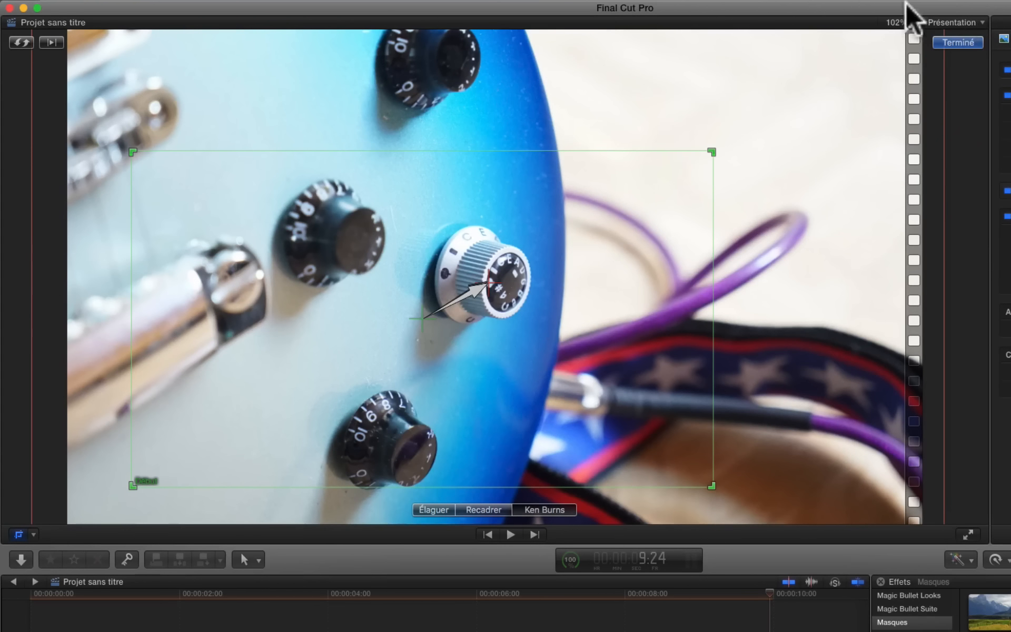
Step: Set the viewer zoom to 75% and resize the Ken Burns end frame to sit just inside the full image
{"action": "left_click", "coordinate": [907, 22]}
{"action": "left_click", "coordinate": [853, 103]}
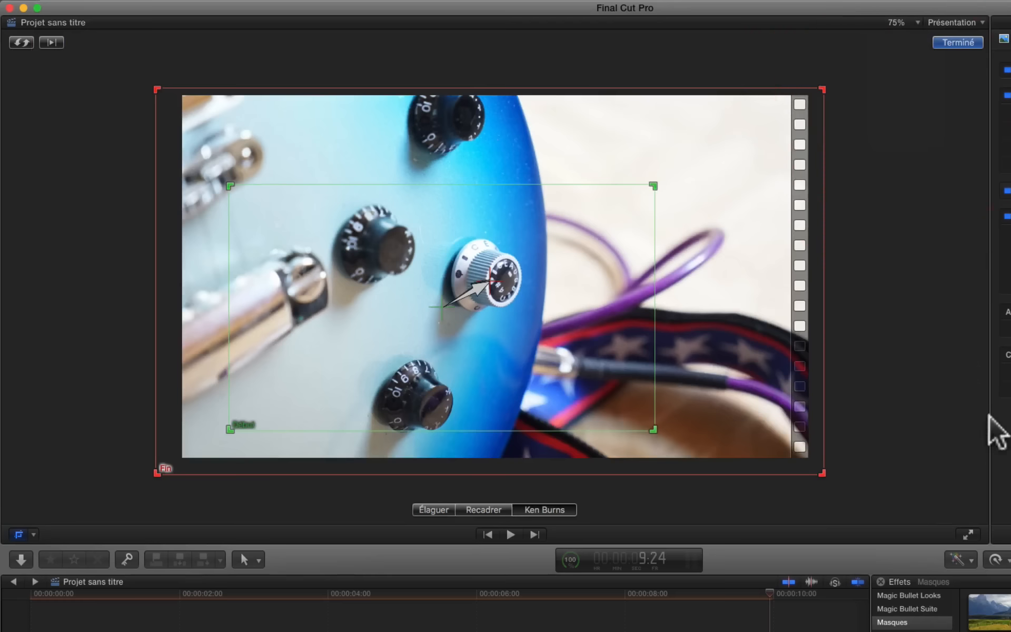
{"action": "left_click_drag", "start_coordinate": [821, 84], "coordinate": [796, 103]}
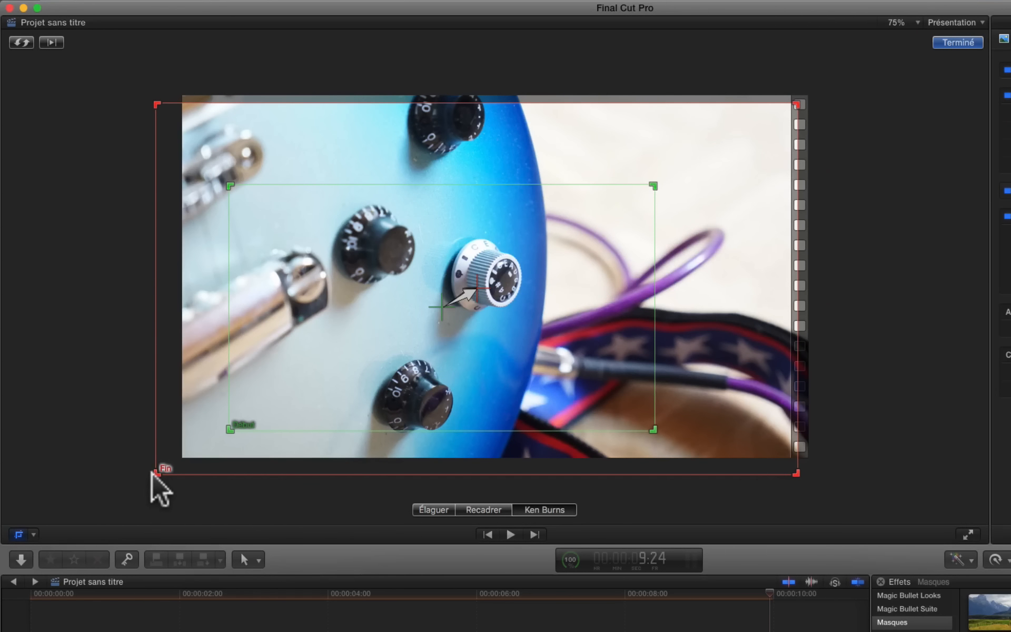
{"action": "left_click_drag", "start_coordinate": [153, 474], "coordinate": [187, 458]}
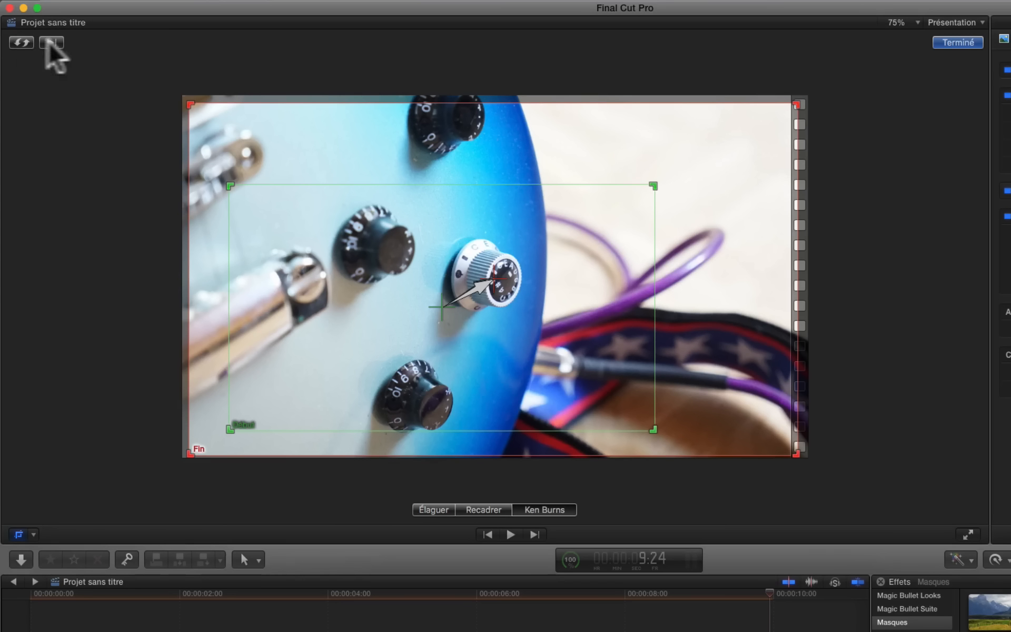
Step: Swap the Ken Burns start and end frames, then preview the zoom from the beginning of the clip
{"action": "left_click", "coordinate": [21, 42]}
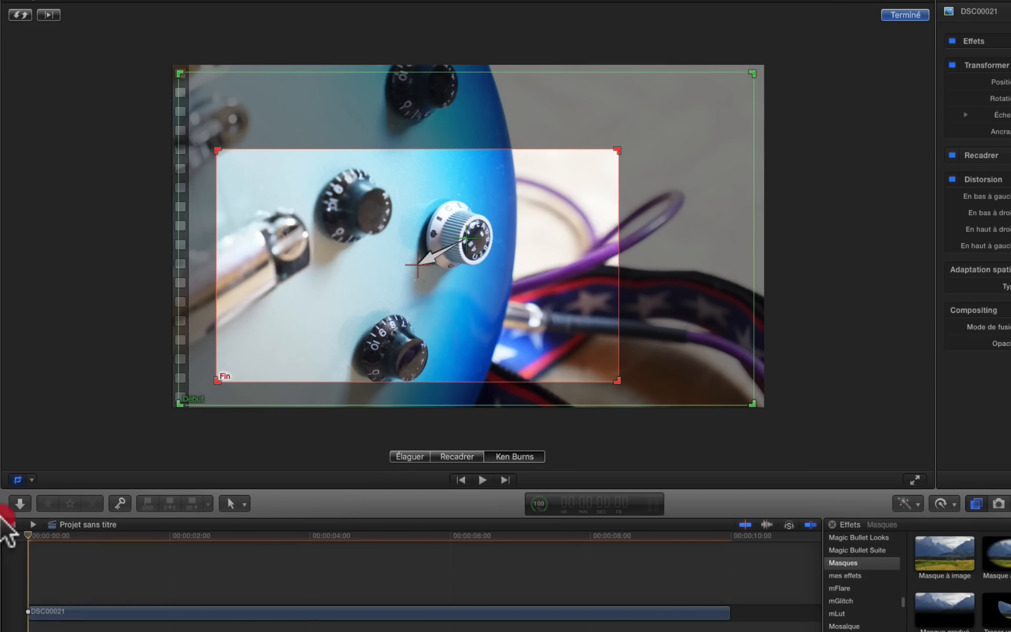
{"action": "left_click", "coordinate": [10, 521]}
{"action": "key", "text": "space"}
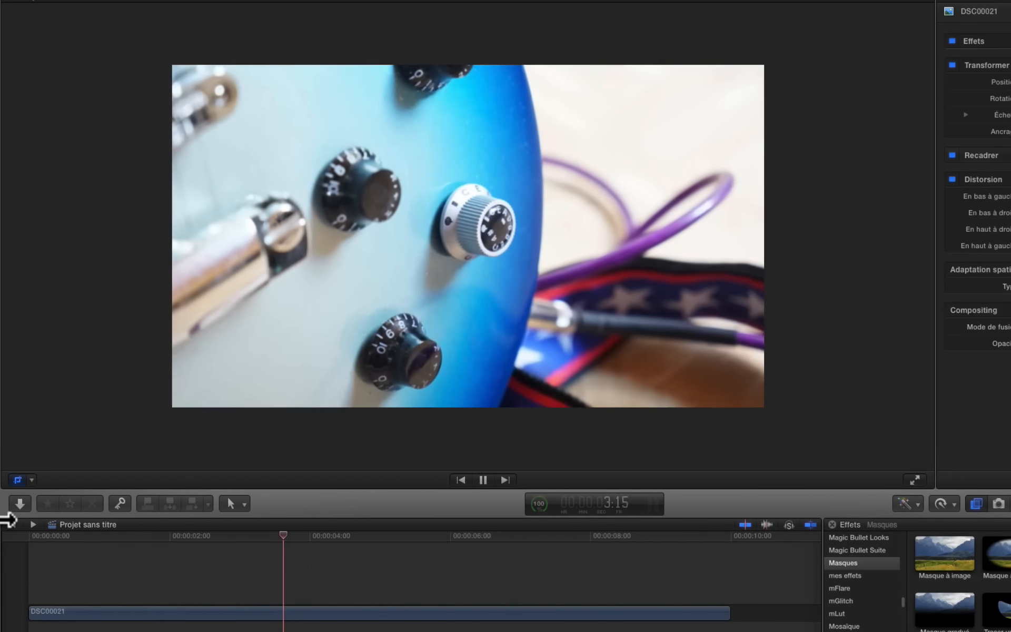
{"action": "key", "text": "space"}
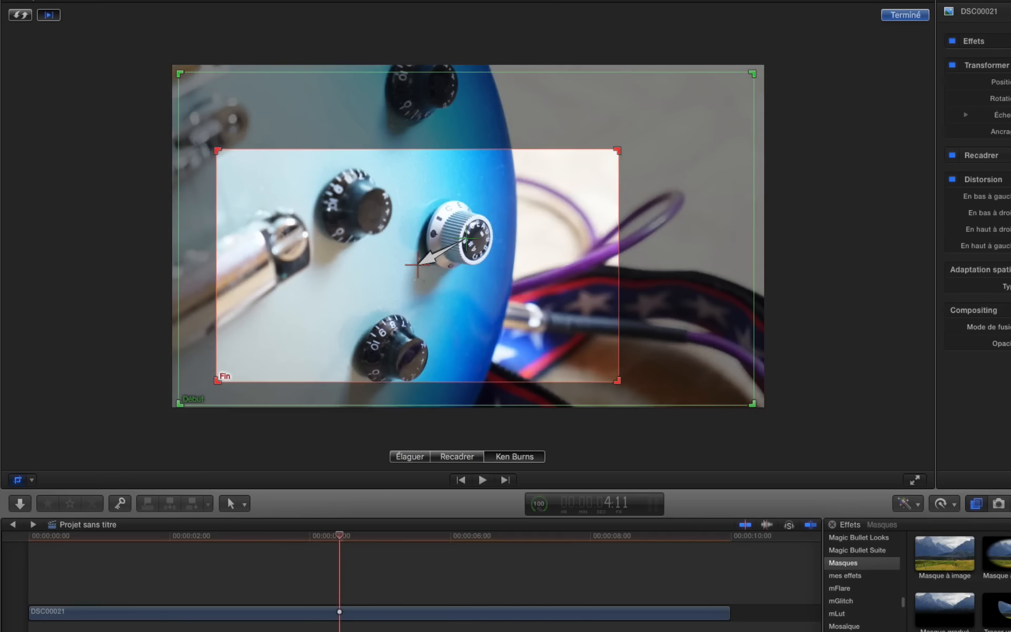
Step: Swap the Ken Burns frames back so the small frame is the start, and play the zoom-out from the beginning
{"action": "left_click", "coordinate": [23, 14]}
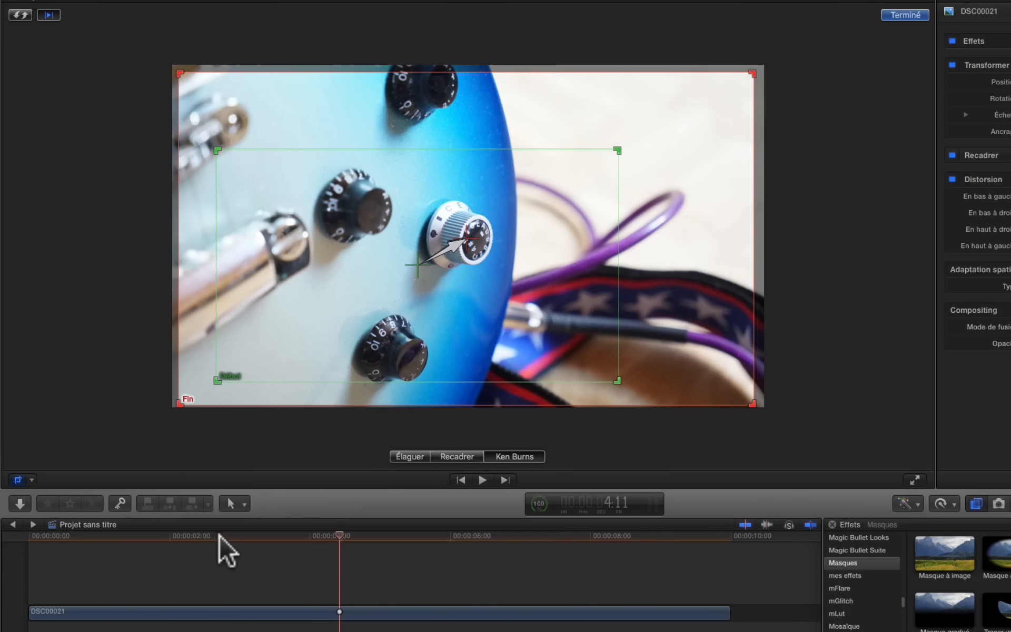
{"action": "left_click", "coordinate": [22, 551]}
{"action": "key", "text": "space"}
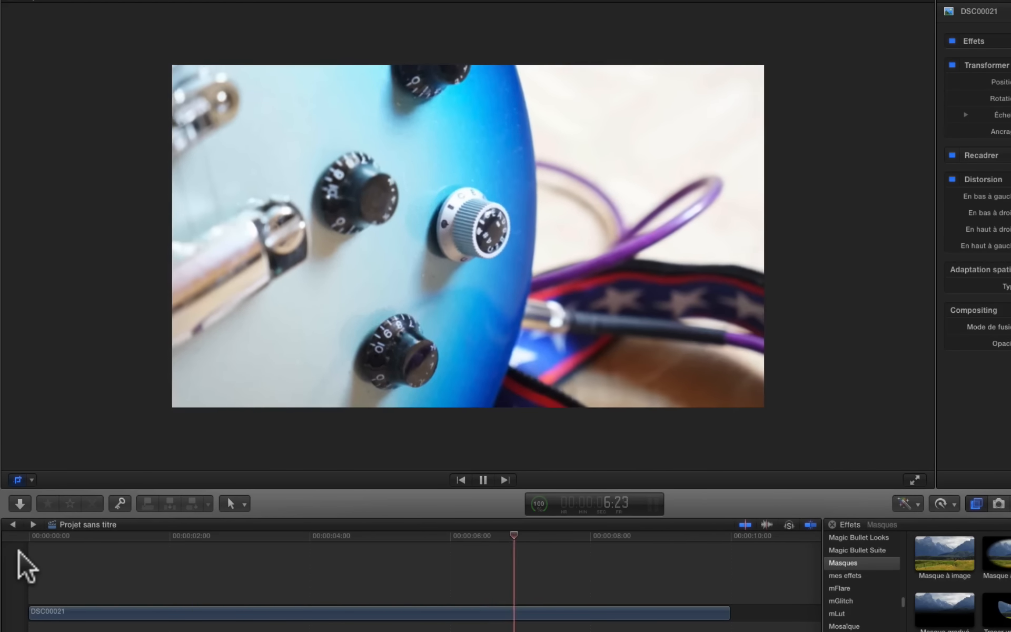
Step: Close the crop controls and set the viewer zoom to 75%
{"action": "left_click", "coordinate": [17, 480]}
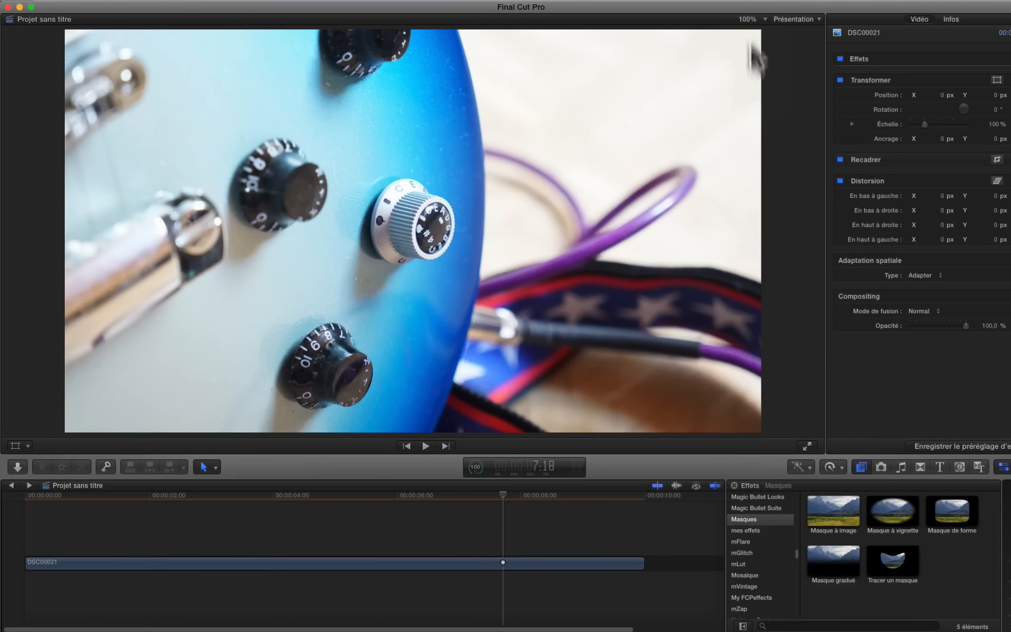
{"action": "left_click", "coordinate": [748, 19]}
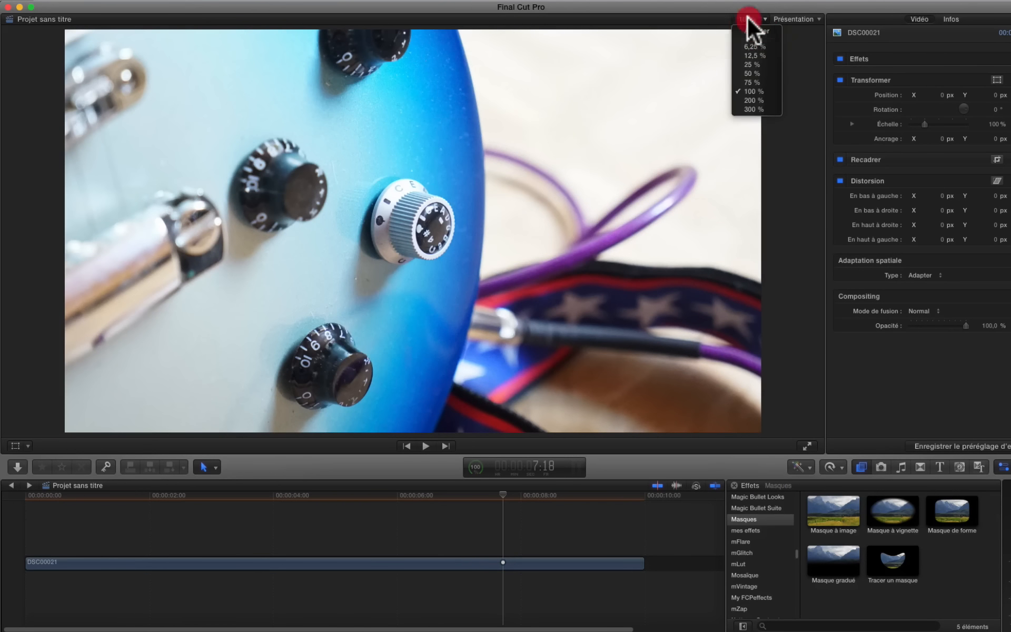
{"action": "left_click", "coordinate": [750, 80]}
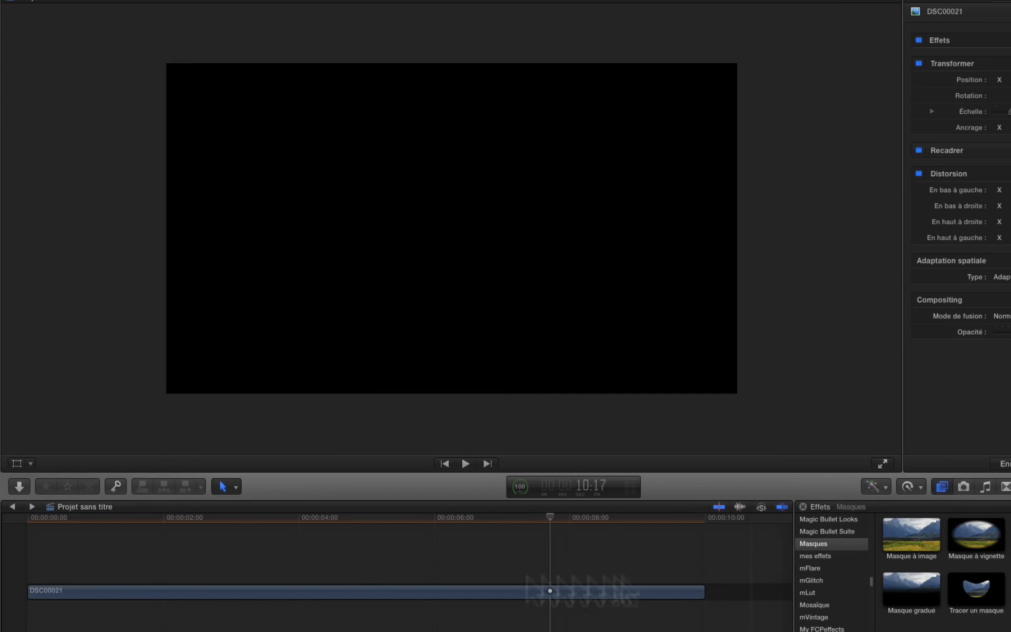
Step: Return to the start of the clip and switch its crop mode from Ken Burns to Élaguer
{"action": "left_click", "coordinate": [329, 519]}
{"action": "left_click_drag", "start_coordinate": [330, 519], "coordinate": [6, 531]}
{"action": "left_click", "coordinate": [18, 463]}
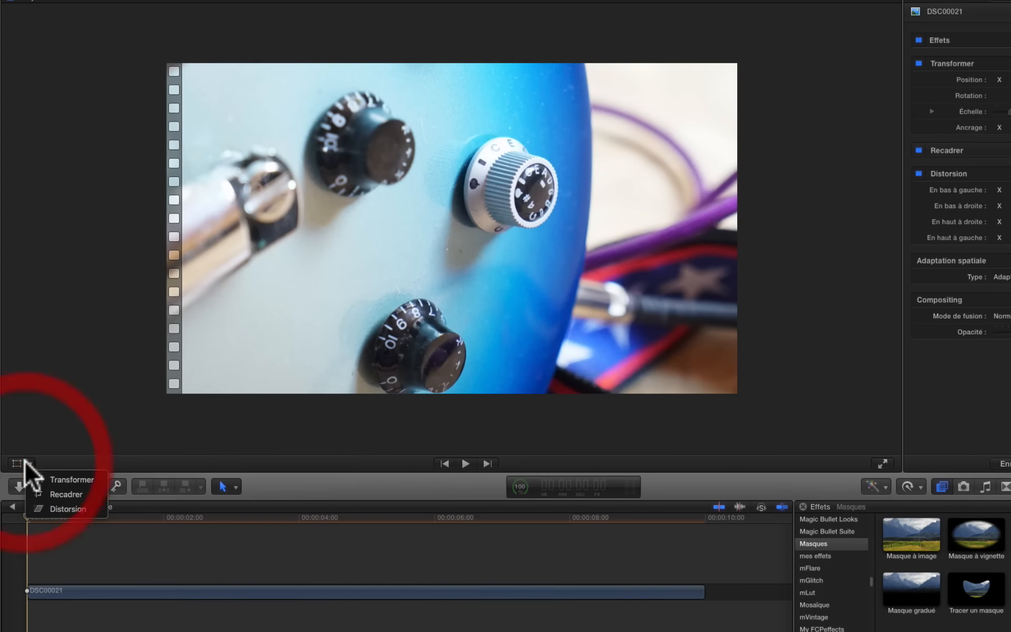
{"action": "left_click", "coordinate": [59, 493]}
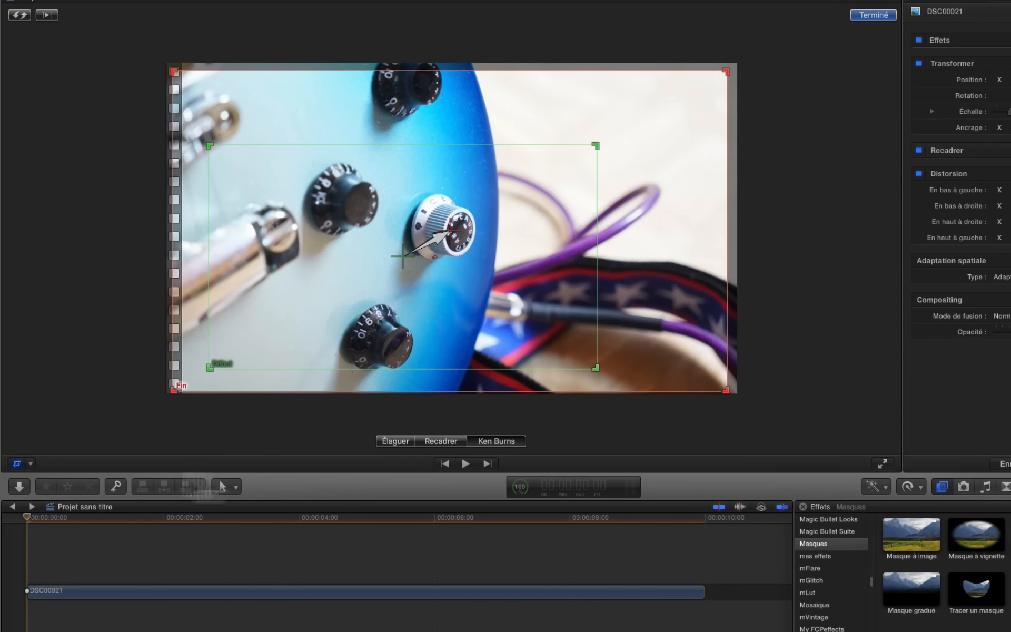
{"action": "left_click", "coordinate": [399, 437]}
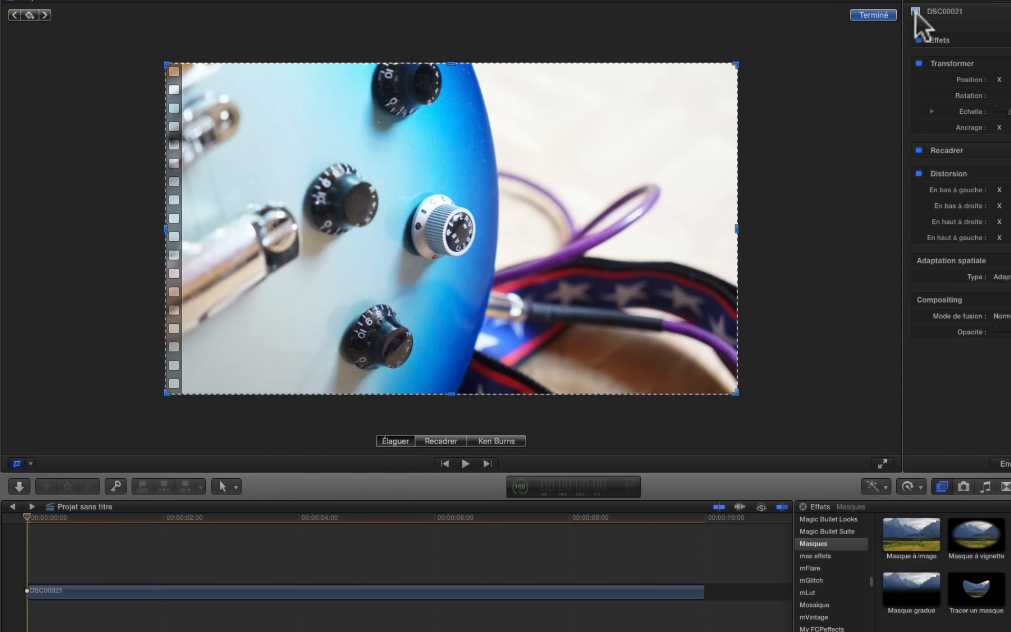
{"action": "left_click", "coordinate": [871, 14]}
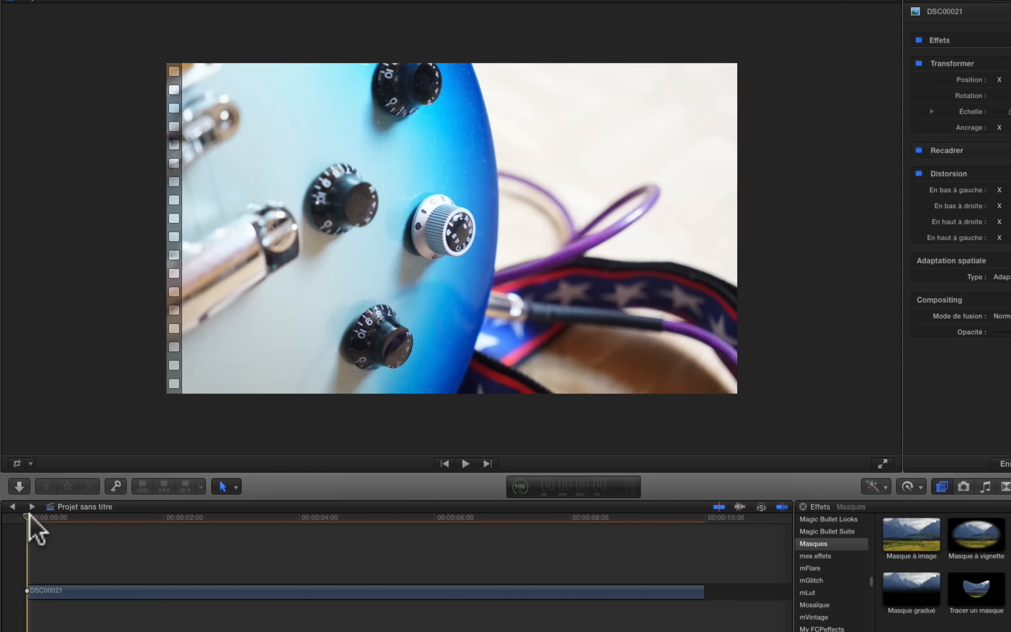
Step: Duplicate the DSC00021 clip as a connected clip directly above the original in the timeline
{"action": "key", "text": "space"}
{"action": "key", "text": "space"}
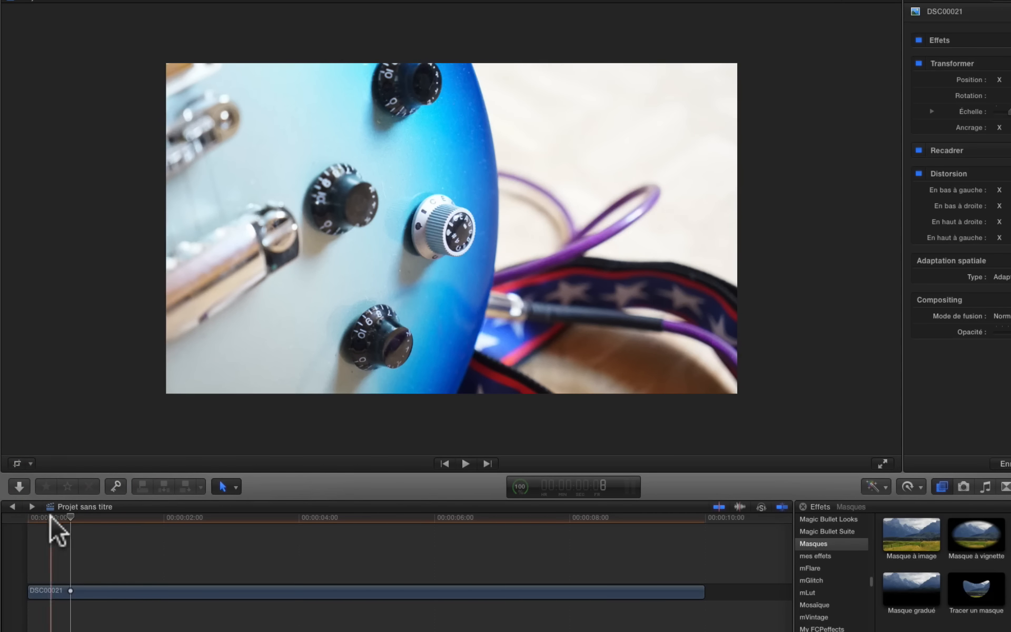
{"action": "mouse_move", "coordinate": [77, 516]}
{"action": "left_mouse_down"}
{"action": "mouse_move", "coordinate": [113, 520]}
{"action": "mouse_move", "coordinate": [100, 525]}
{"action": "left_mouse_up"}
{"action": "left_click", "coordinate": [80, 589]}
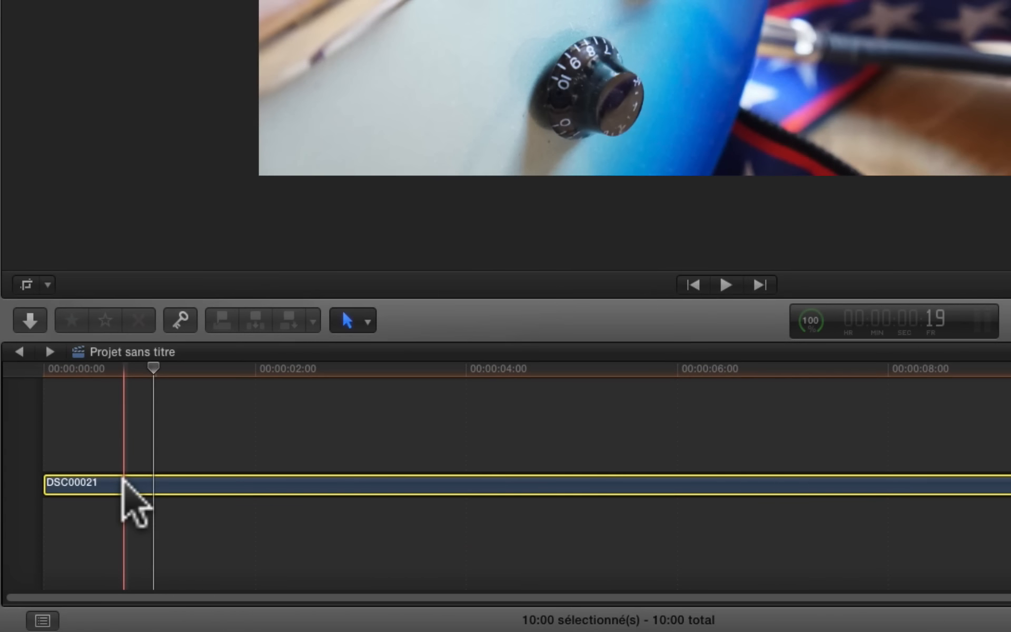
{"action": "key", "text": "alt"}
{"action": "left_click_drag", "start_coordinate": [124, 479], "coordinate": [92, 458]}
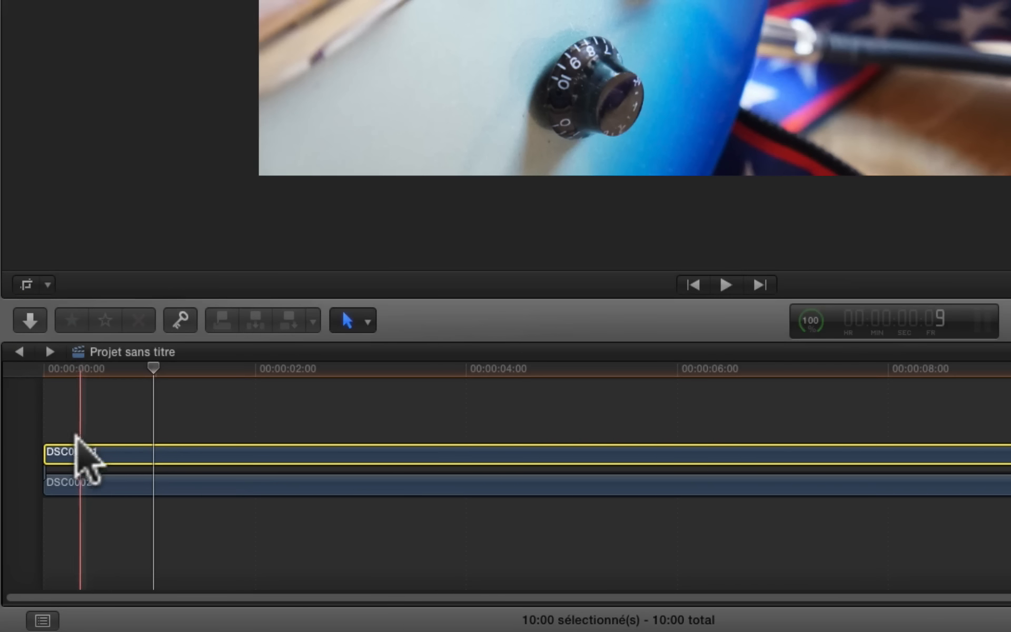
Step: Trim the upper copy's start to about 1 second and apply the Tracer un masque effect to it
{"action": "left_click_drag", "start_coordinate": [50, 452], "coordinate": [152, 453]}
{"action": "left_click_drag", "start_coordinate": [434, 374], "coordinate": [166, 391]}
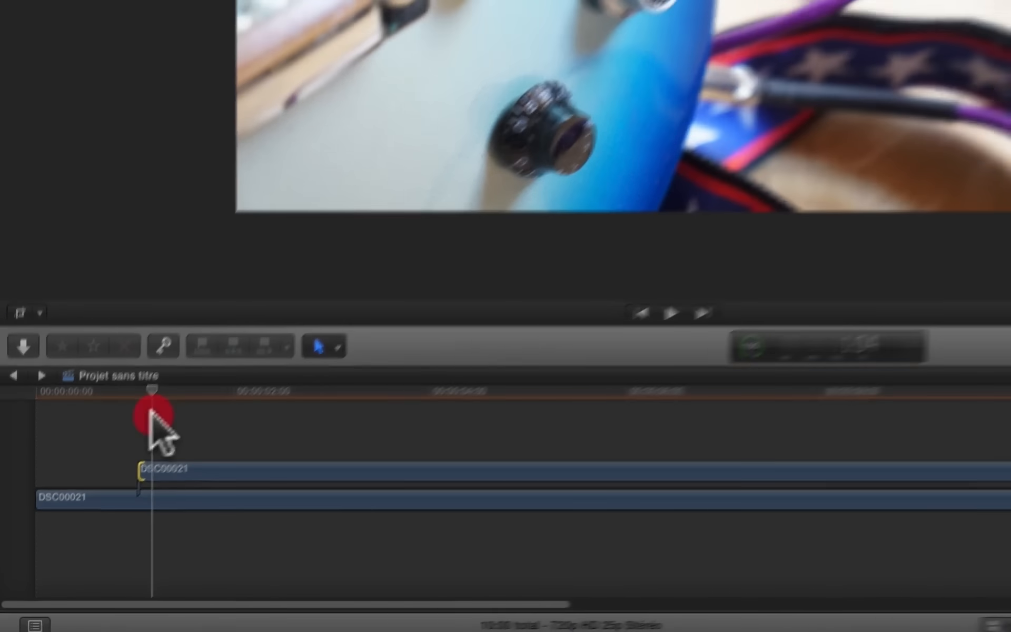
{"action": "left_click", "coordinate": [206, 468]}
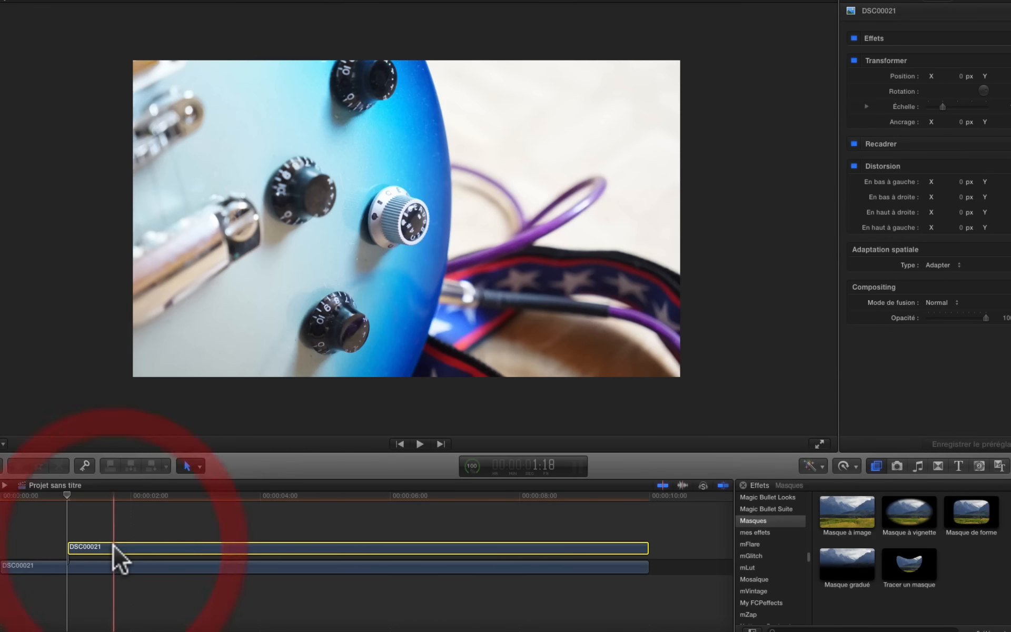
{"action": "left_click_drag", "start_coordinate": [909, 563], "coordinate": [140, 560]}
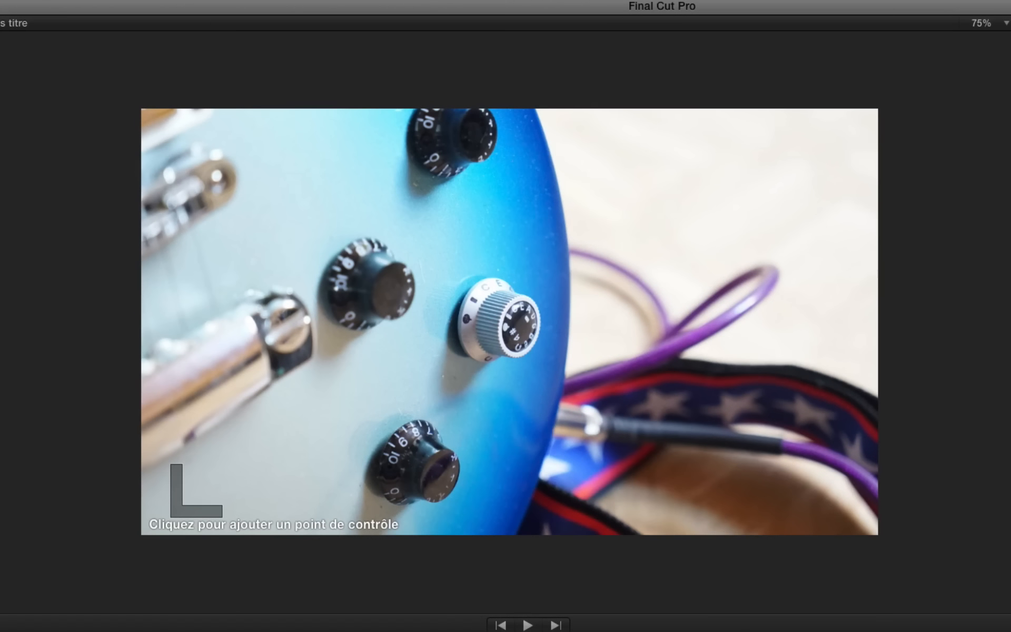
Step: Start the mask above the image, place points down the guitar body's upper curved edge, and smooth the third point with Lissage to fit
{"action": "left_click", "coordinate": [474, 70]}
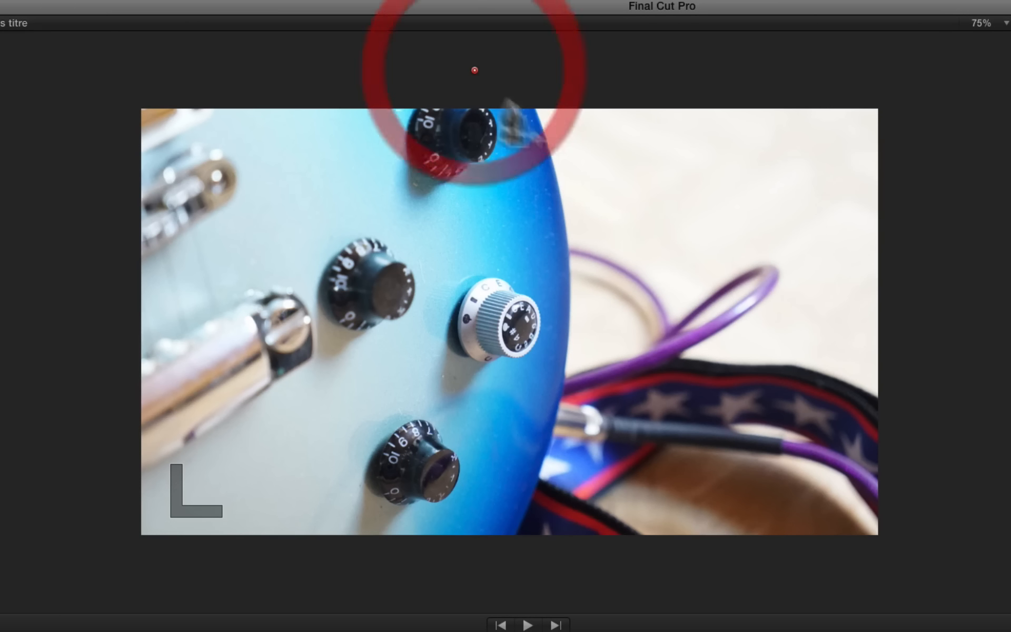
{"action": "left_click", "coordinate": [535, 109]}
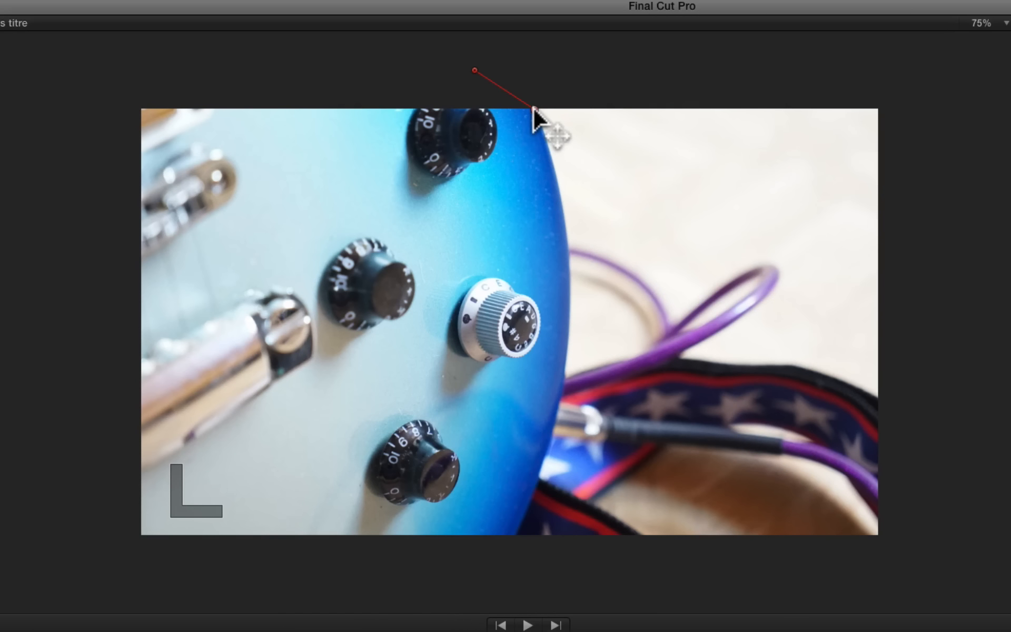
{"action": "left_click", "coordinate": [567, 232]}
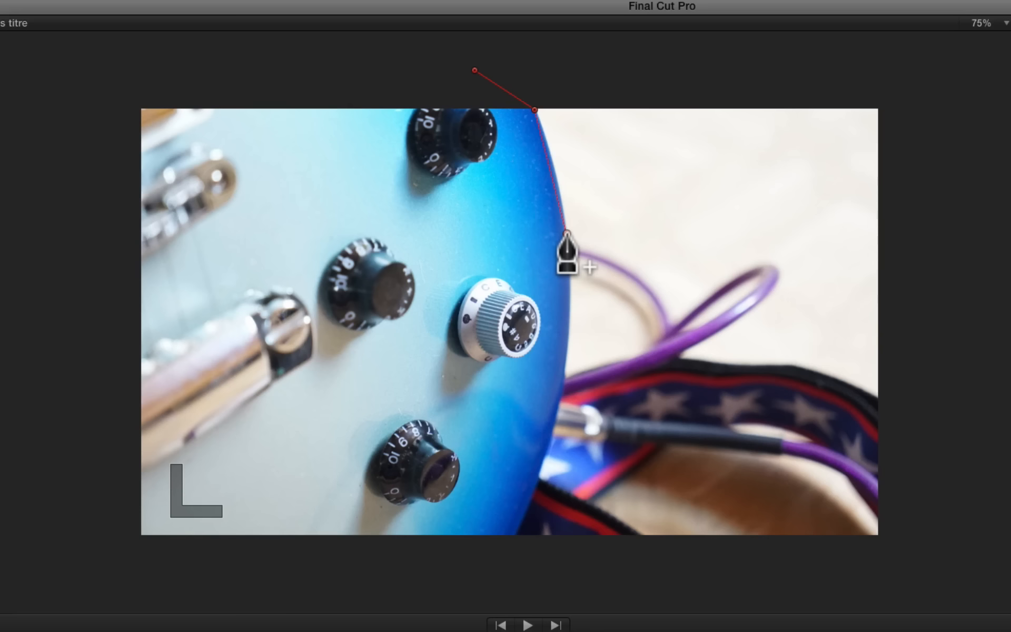
{"action": "right_click", "coordinate": [565, 232]}
{"action": "left_click", "coordinate": [596, 255]}
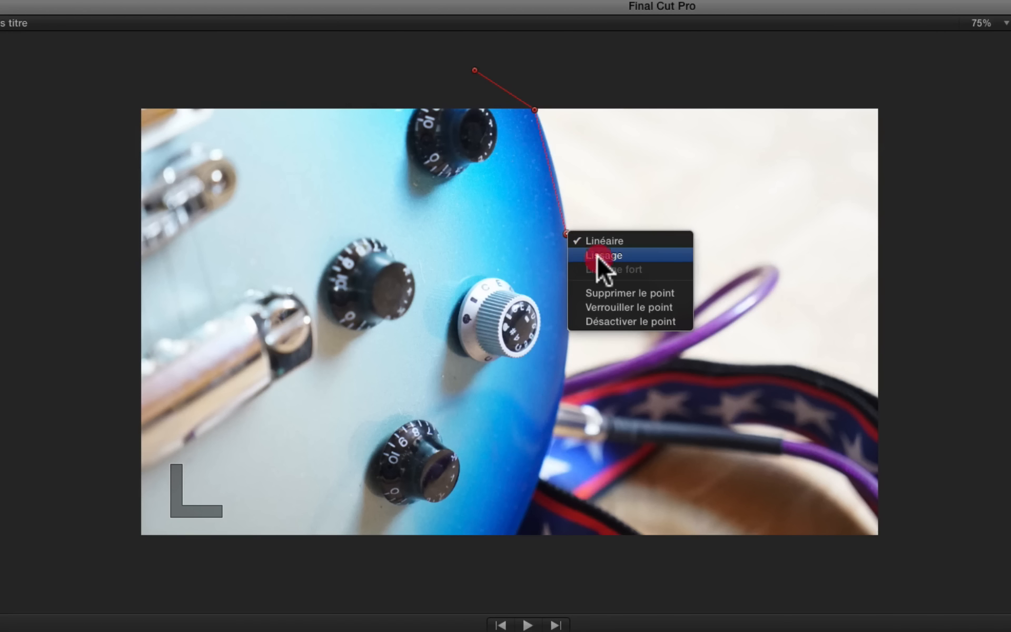
{"action": "left_click_drag", "start_coordinate": [575, 272], "coordinate": [569, 281]}
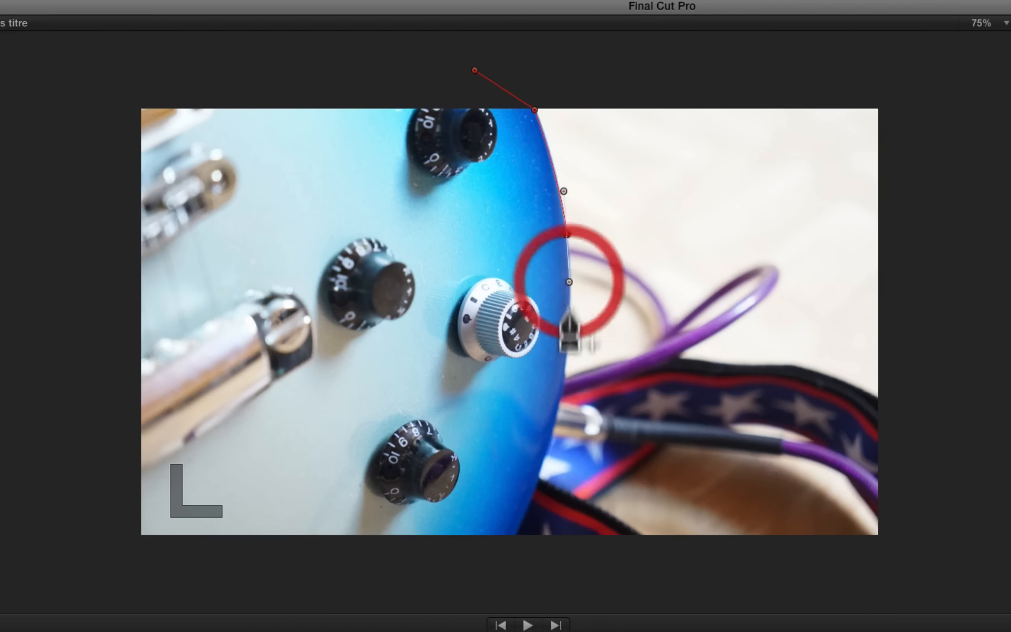
Step: Continue the mask down the guitar's lower curve with two points set to Lissage, aligning their handles with the body's edge
{"action": "left_click", "coordinate": [566, 359]}
{"action": "right_click", "coordinate": [566, 359]}
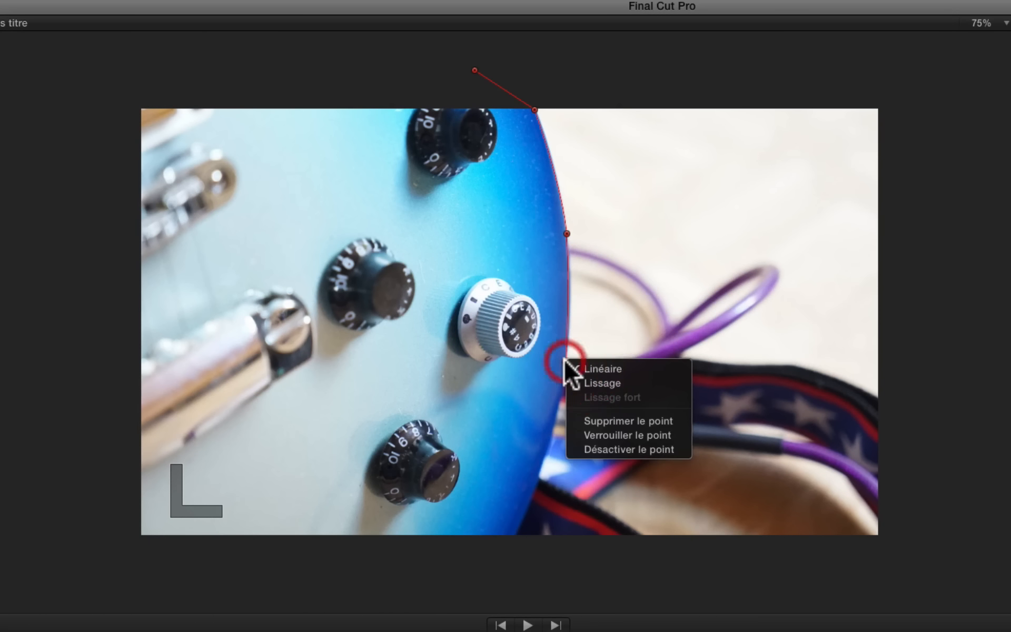
{"action": "left_click", "coordinate": [580, 375]}
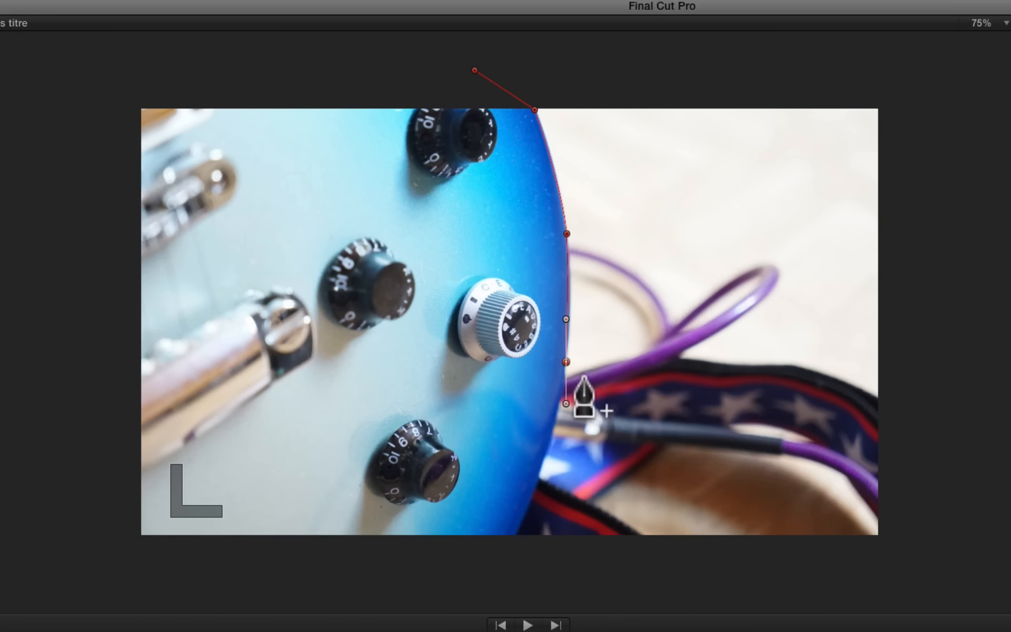
{"action": "left_click", "coordinate": [560, 403]}
{"action": "left_click_drag", "start_coordinate": [561, 405], "coordinate": [561, 406]}
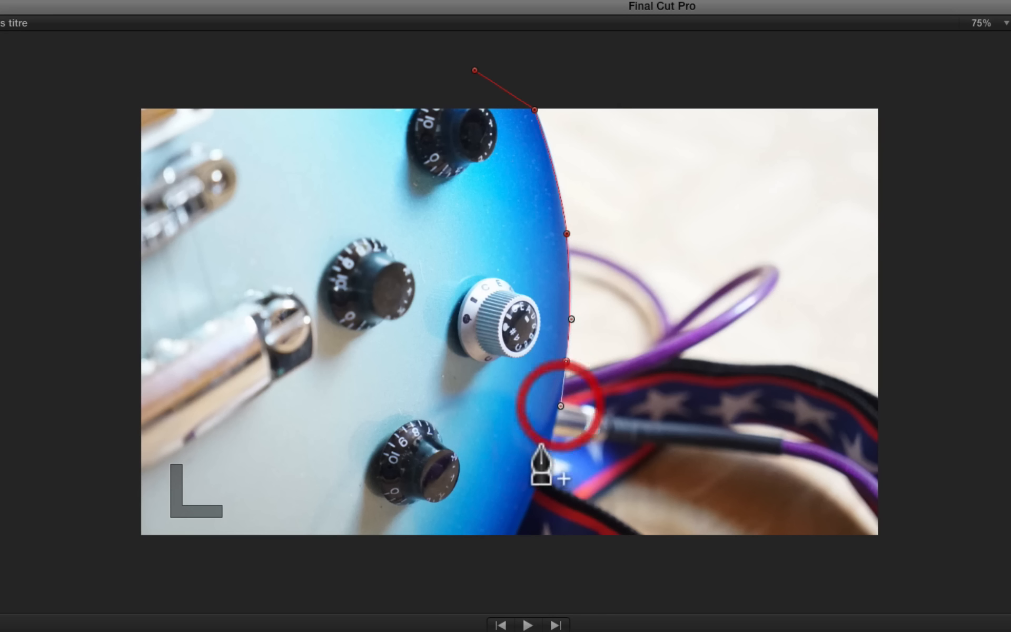
{"action": "right_click", "coordinate": [534, 490]}
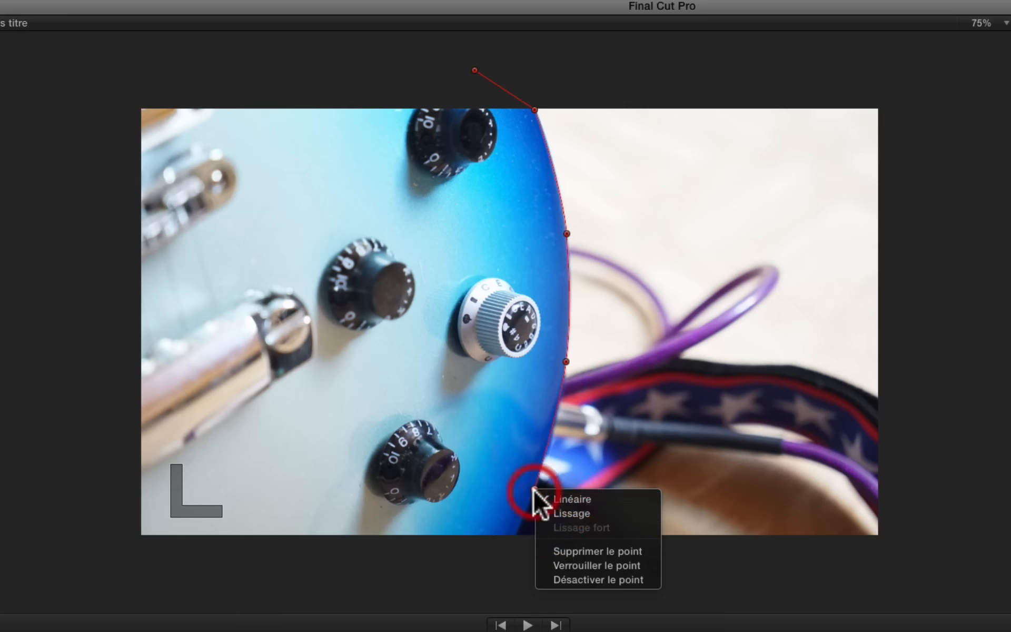
{"action": "left_click", "coordinate": [576, 516]}
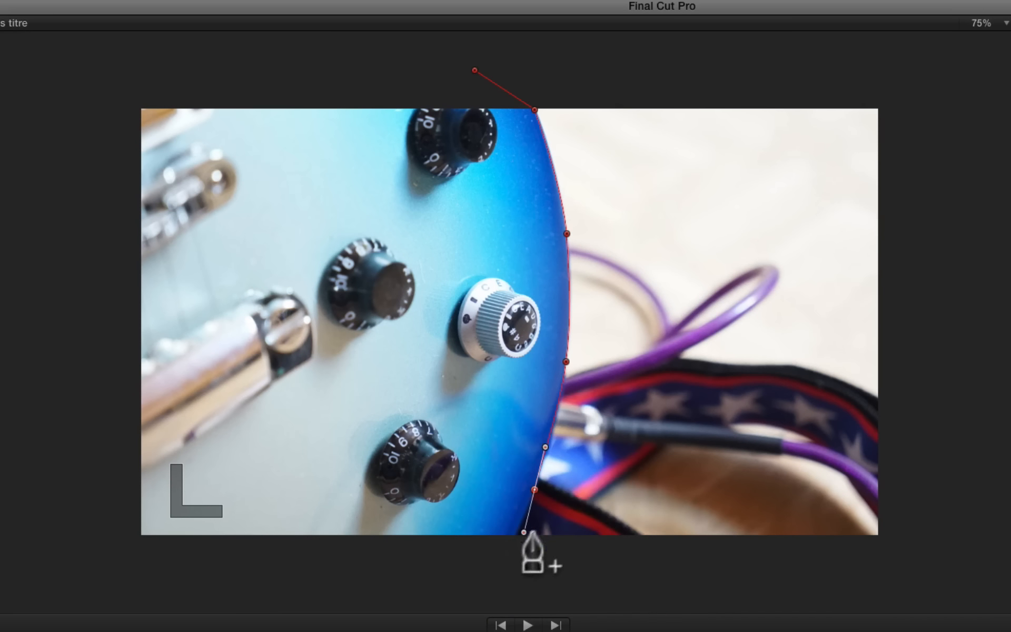
{"action": "left_click_drag", "start_coordinate": [522, 529], "coordinate": [519, 533]}
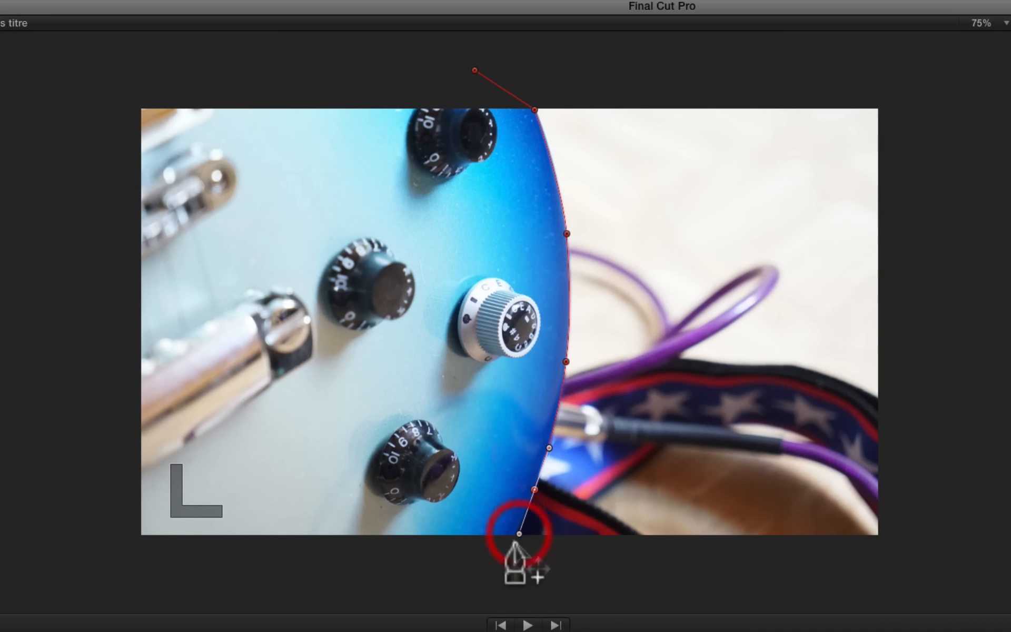
Step: Extend the mask outside the frame, below and around the guitar side of the photo, and close it at its first point
{"action": "left_click_drag", "start_coordinate": [483, 569], "coordinate": [489, 576]}
{"action": "left_click", "coordinate": [41, 550]}
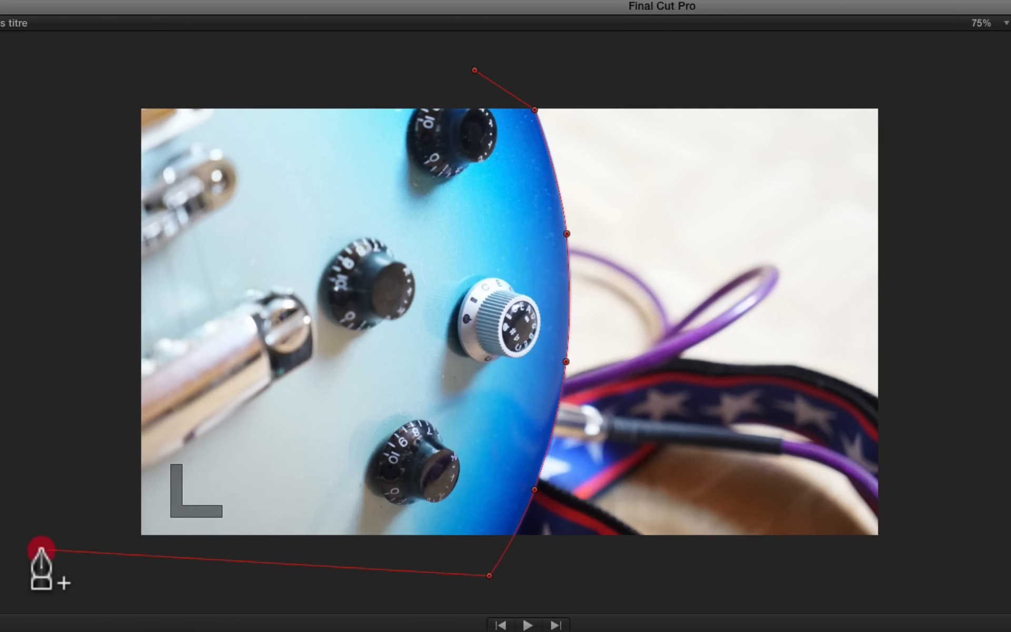
{"action": "left_click", "coordinate": [51, 73]}
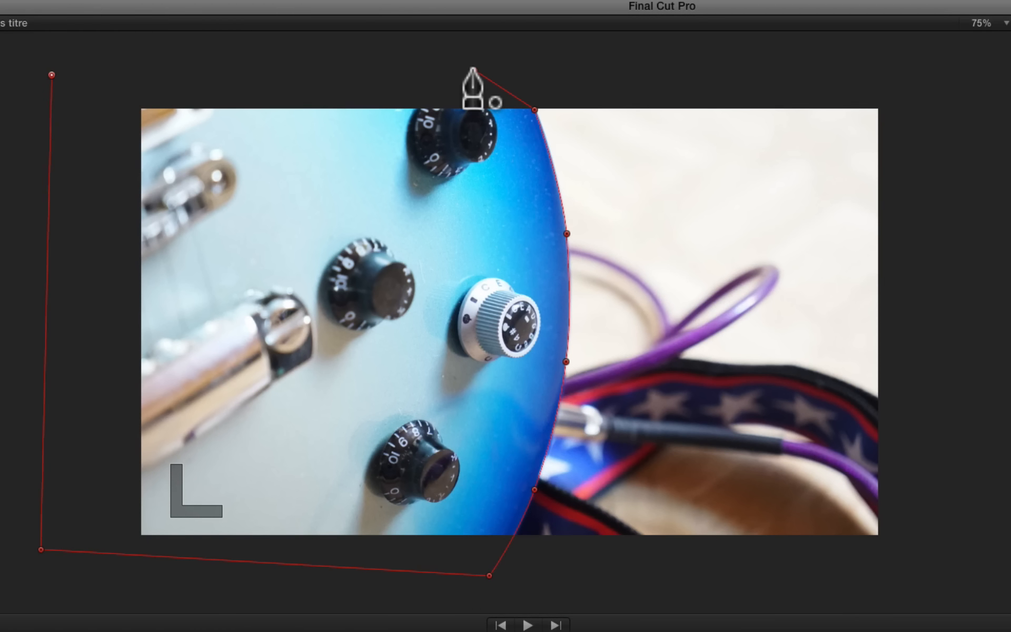
{"action": "left_click", "coordinate": [474, 70]}
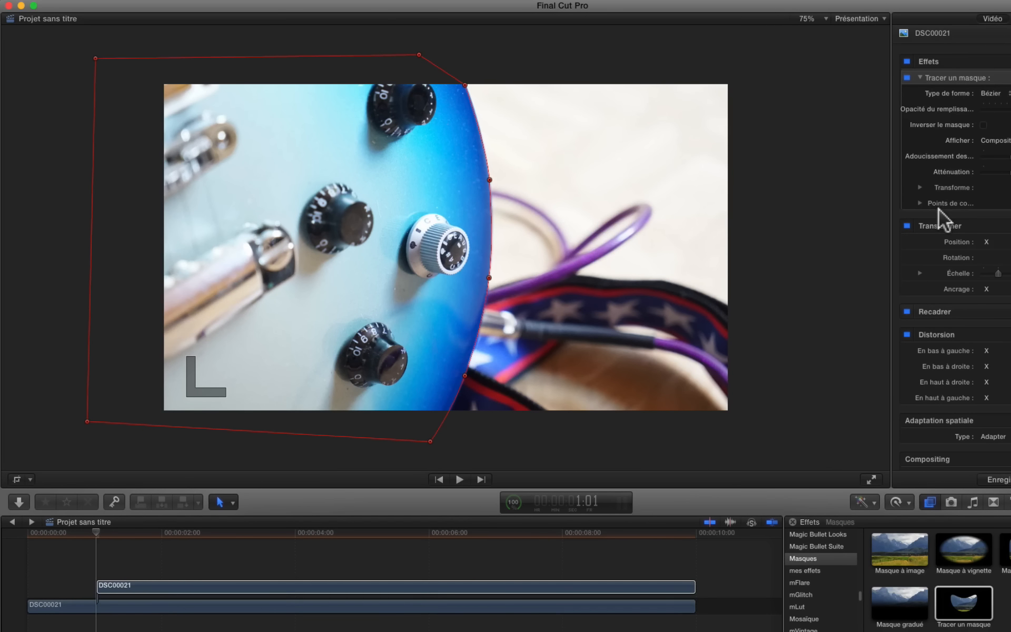
Step: Shorten the lower clip to about 3.5 seconds and select the masked copy to inspect its cutout over black
{"action": "left_click_drag", "start_coordinate": [694, 606], "coordinate": [266, 606]}
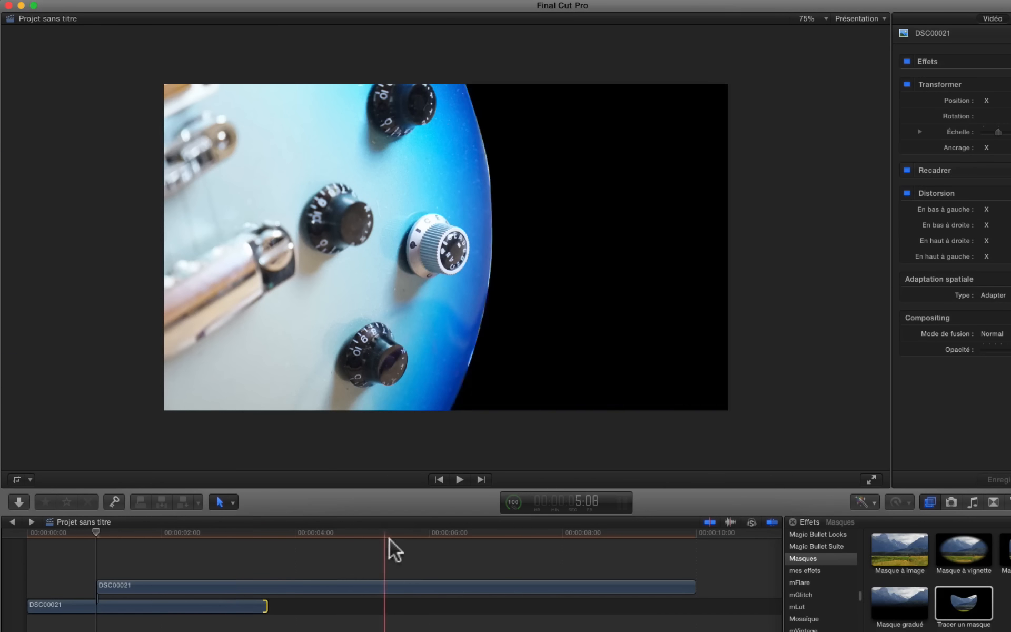
{"action": "left_click", "coordinate": [413, 532]}
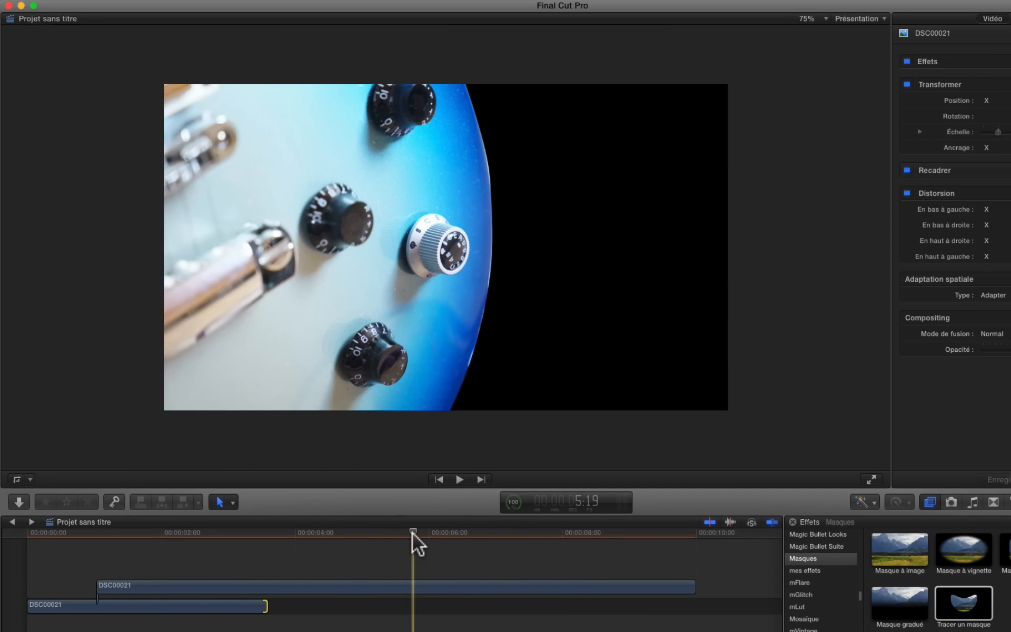
{"action": "left_click", "coordinate": [384, 582]}
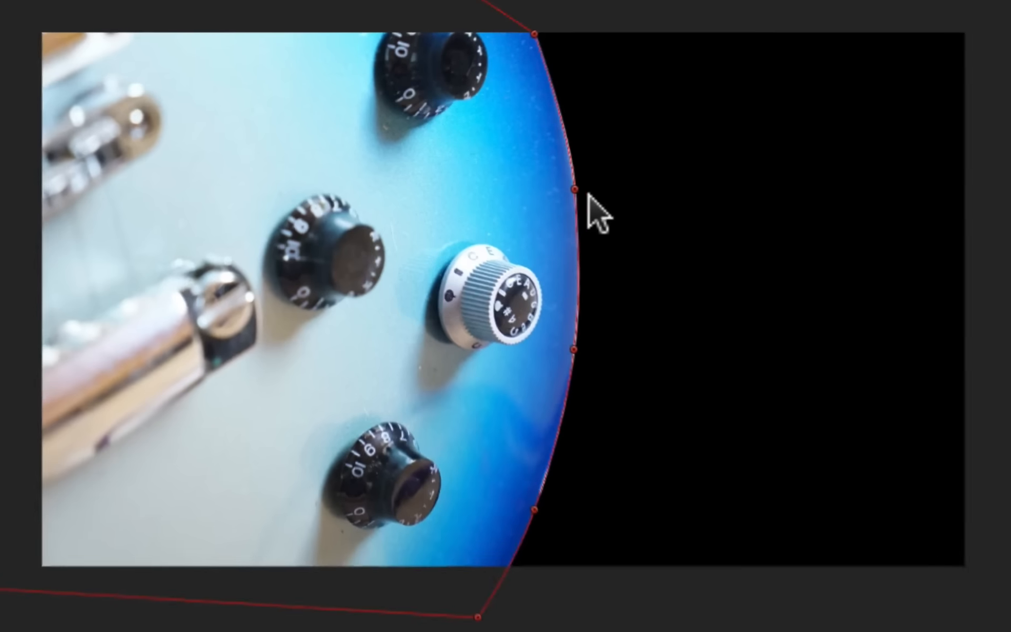
Step: Fine-tune the Bézier handles of the two middle mask points along the guitar's curved edge
{"action": "left_click", "coordinate": [572, 188]}
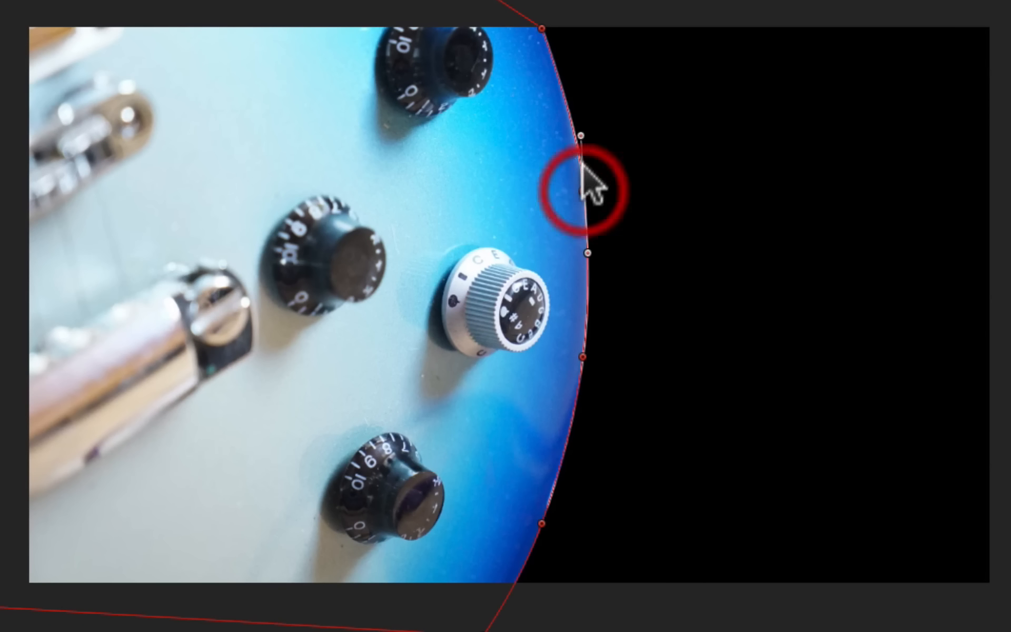
{"action": "left_click", "coordinate": [581, 136]}
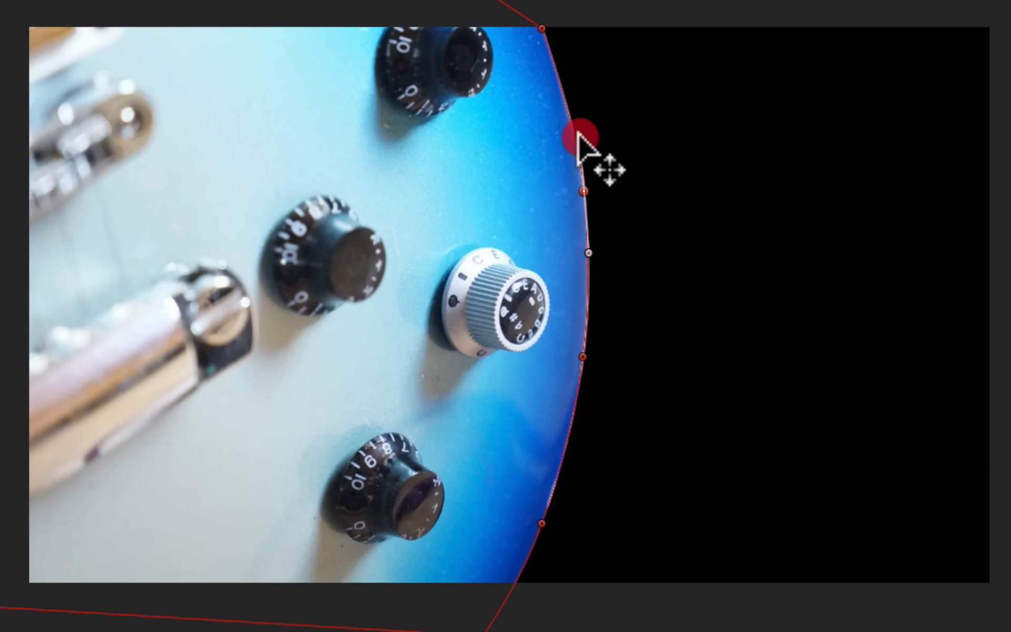
{"action": "left_click", "coordinate": [583, 357]}
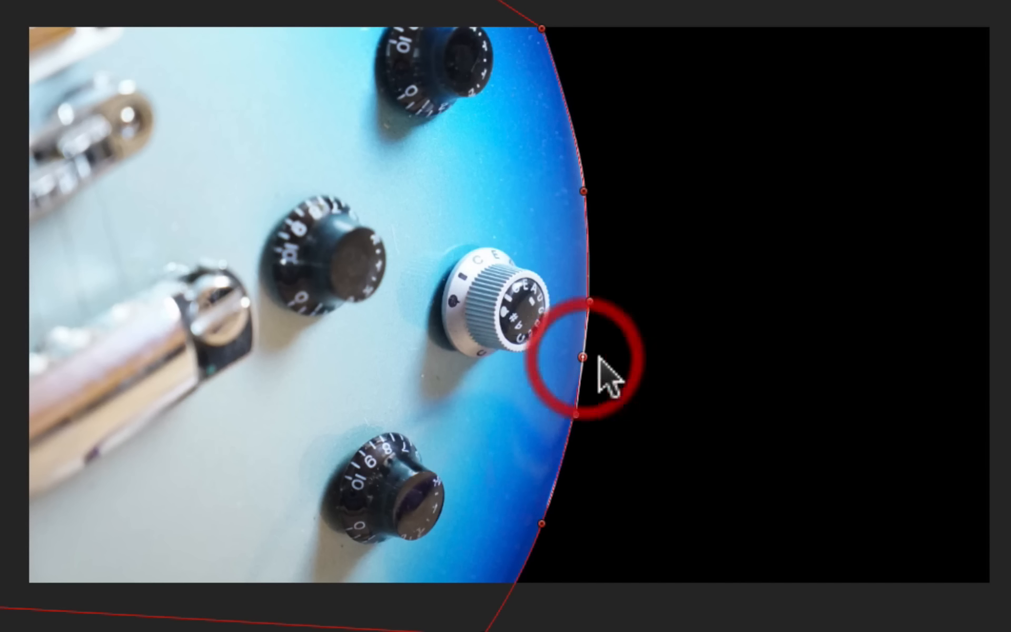
{"action": "right_click", "coordinate": [575, 414]}
{"action": "left_click", "coordinate": [639, 424]}
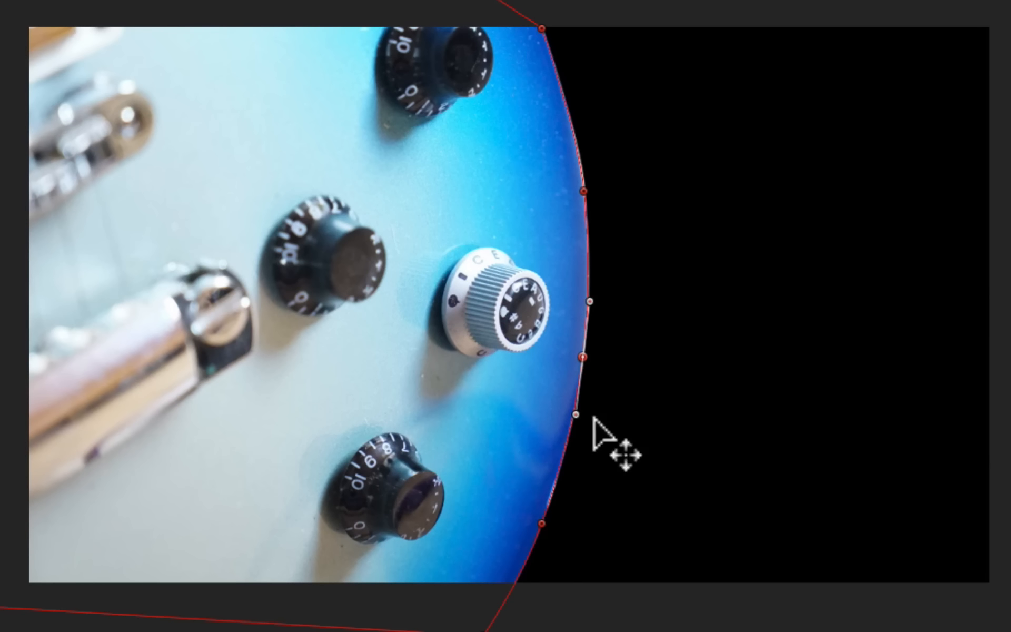
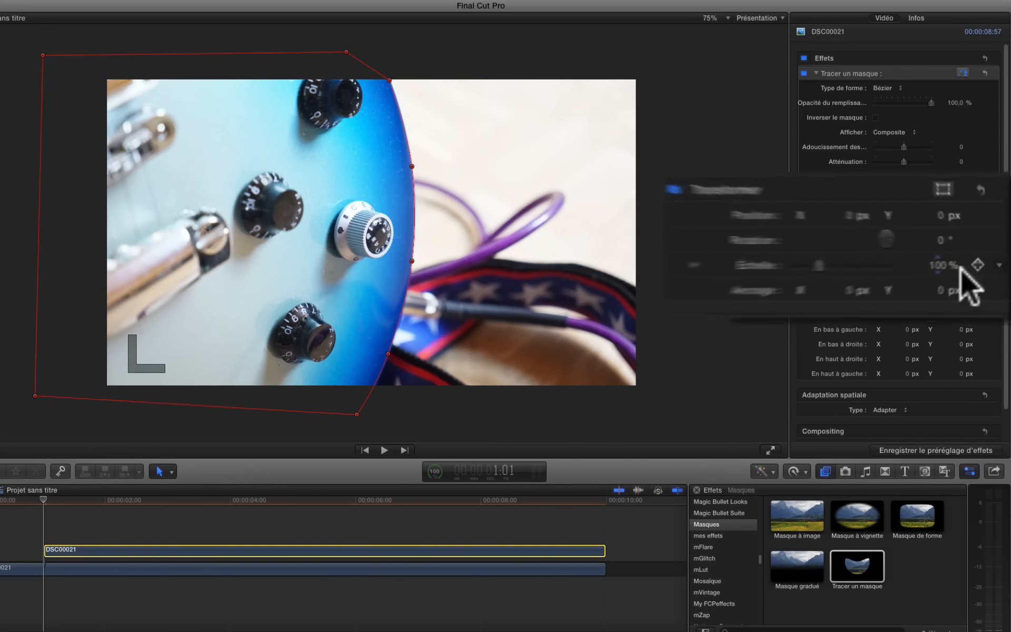
Step: Animate the masked copy's Échelle from a 100% keyframe at its start to 114% at 3:05
{"action": "left_click", "coordinate": [982, 257]}
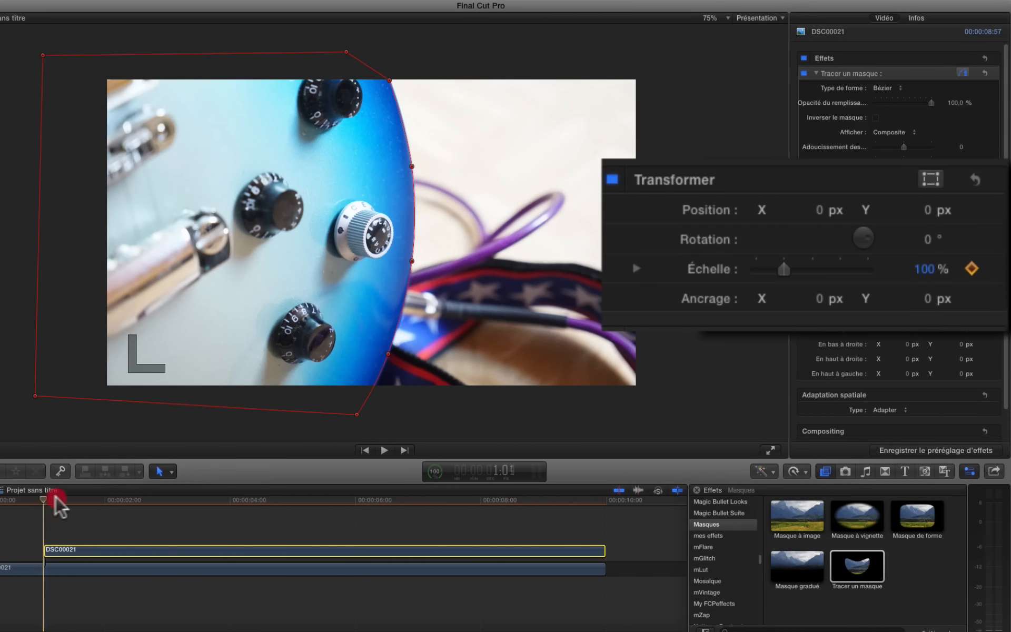
{"action": "left_click_drag", "start_coordinate": [55, 499], "coordinate": [192, 512]}
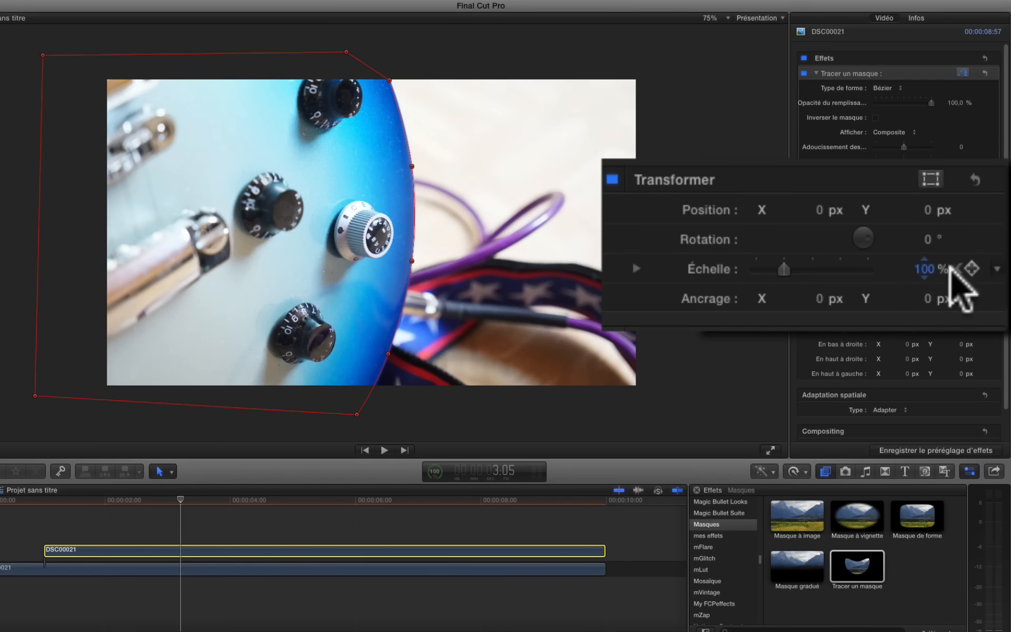
{"action": "left_click_drag", "start_coordinate": [925, 270], "coordinate": [925, 256]}
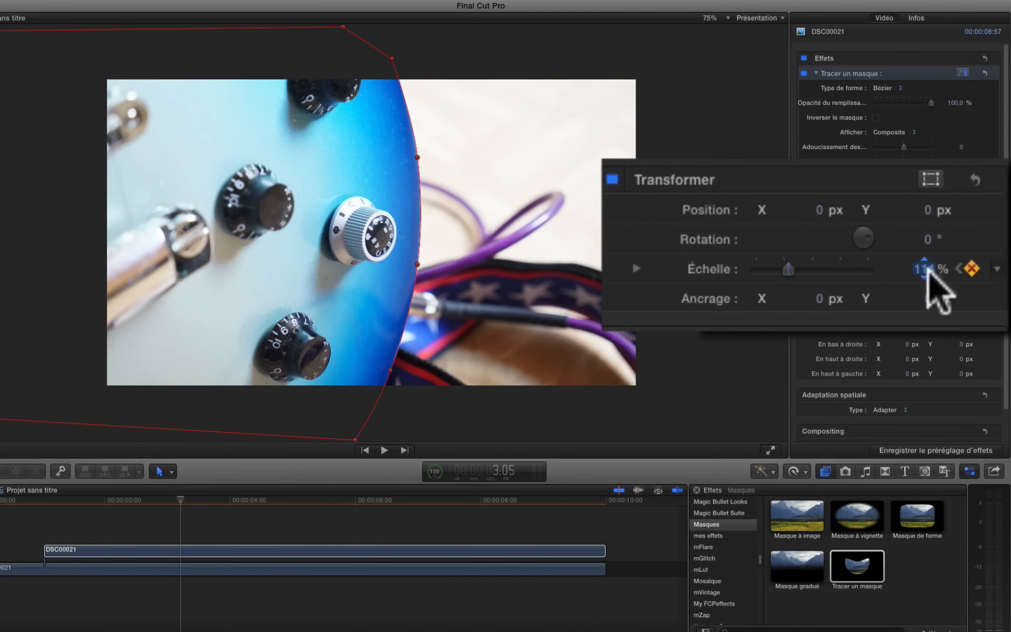
Step: Play the project from the beginning to check the guitar layer's zoom
{"action": "key", "text": "Home"}
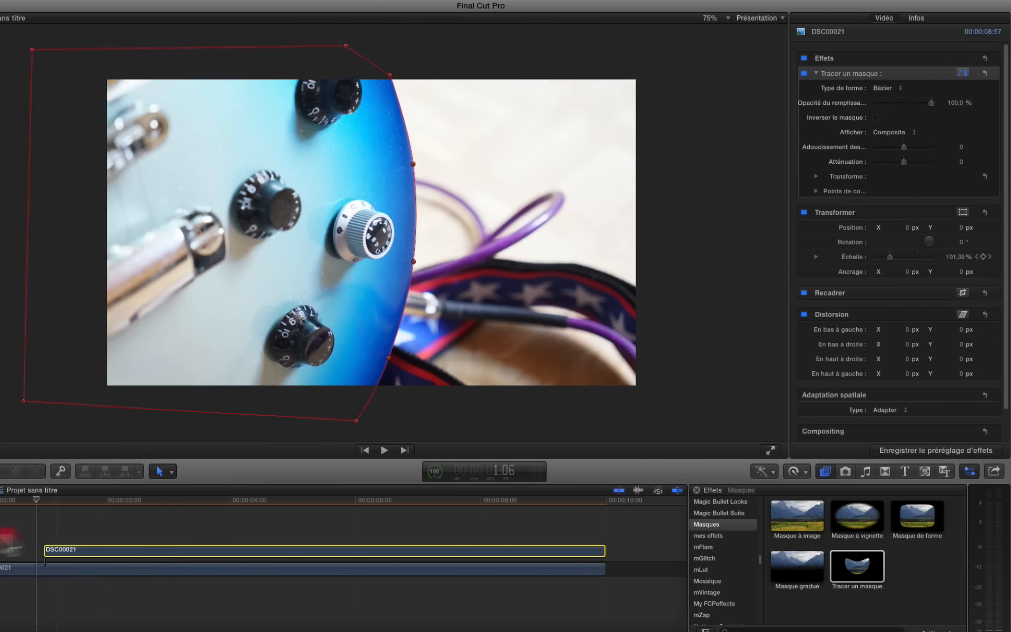
{"action": "key", "text": "space"}
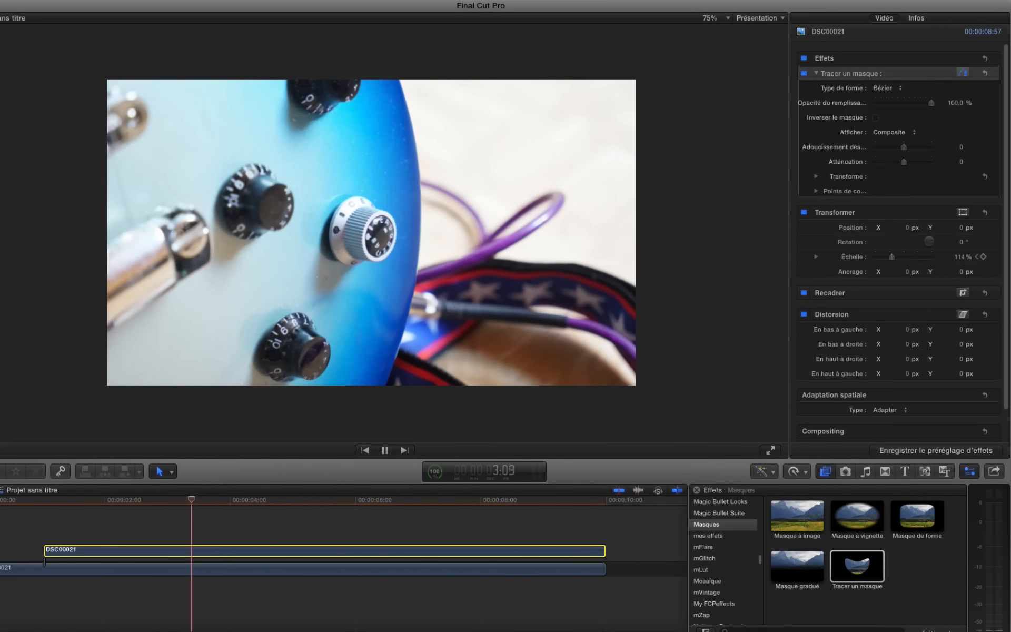
{"action": "key", "text": "space"}
Step: Duplicate the masked clip onto a layer above, starting at 3:10, and add another Tracer un masque effect to that copy
{"action": "left_click_drag", "start_coordinate": [220, 499], "coordinate": [195, 532]}
{"action": "left_click_drag", "start_coordinate": [49, 533], "coordinate": [193, 533]}
{"action": "left_click", "coordinate": [245, 532]}
{"action": "key", "text": "l"}
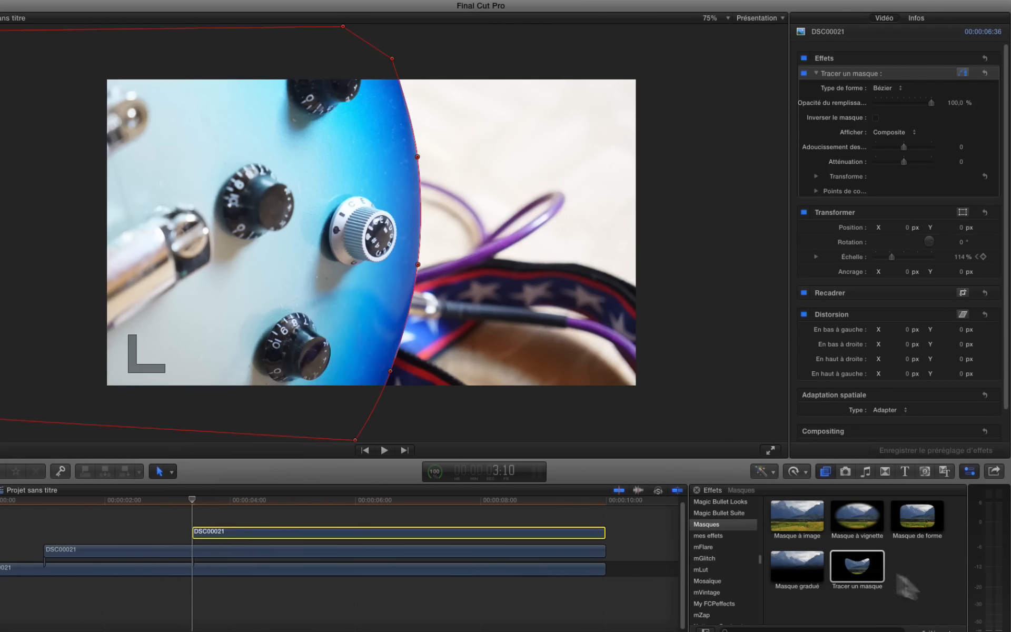
{"action": "left_click_drag", "start_coordinate": [855, 574], "coordinate": [334, 533]}
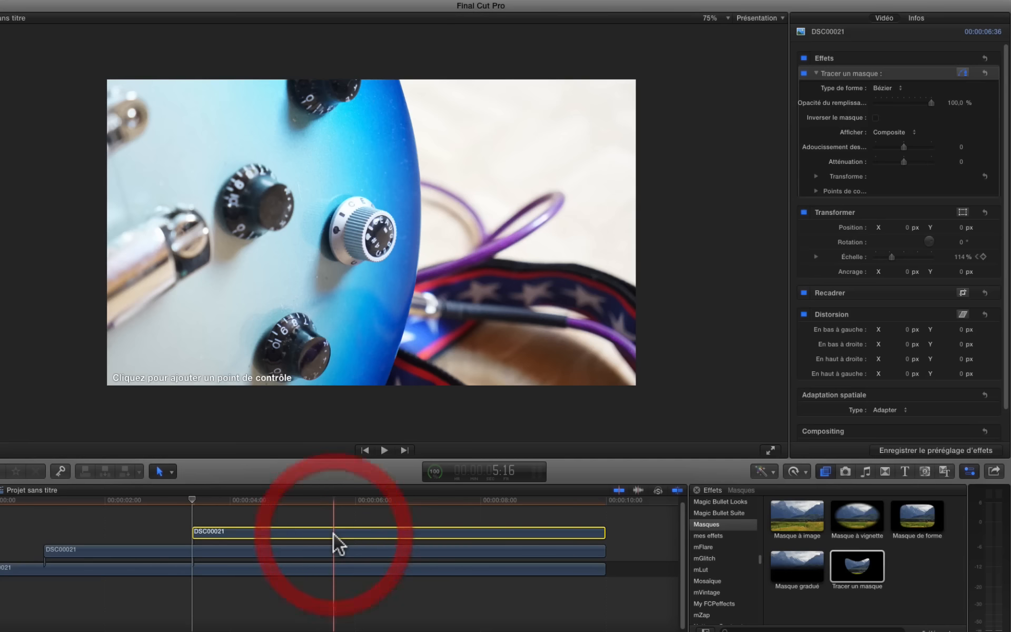
{"action": "left_click", "coordinate": [333, 534]}
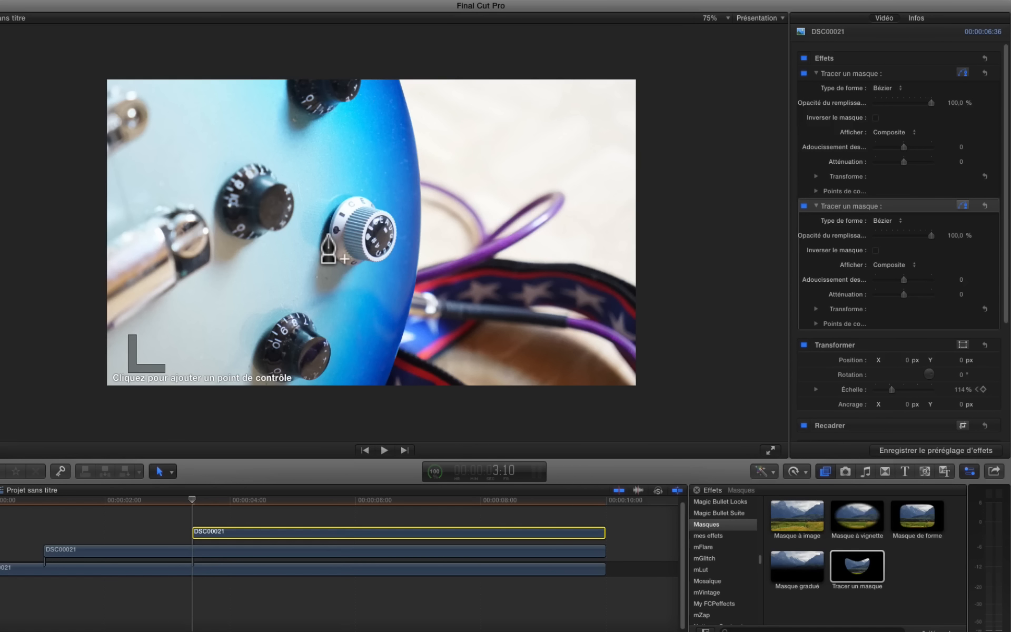
Step: Start the second mask at the silver knob's left edge, adding an upper-left point with Lissage and curving its handles along the base
{"action": "left_click", "coordinate": [726, 19]}
{"action": "left_click", "coordinate": [734, 108]}
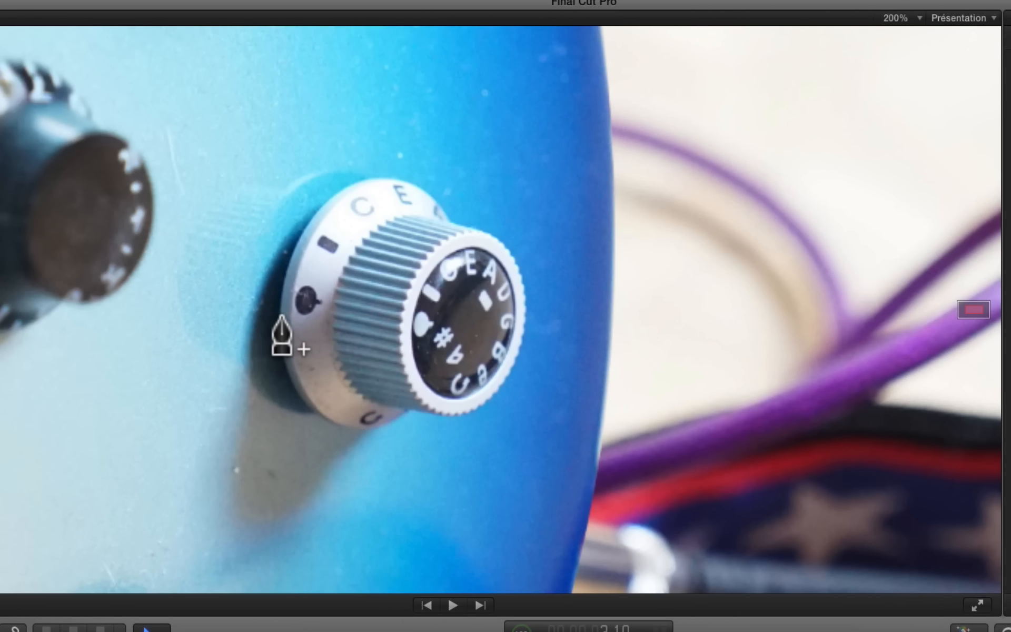
{"action": "left_click", "coordinate": [279, 317]}
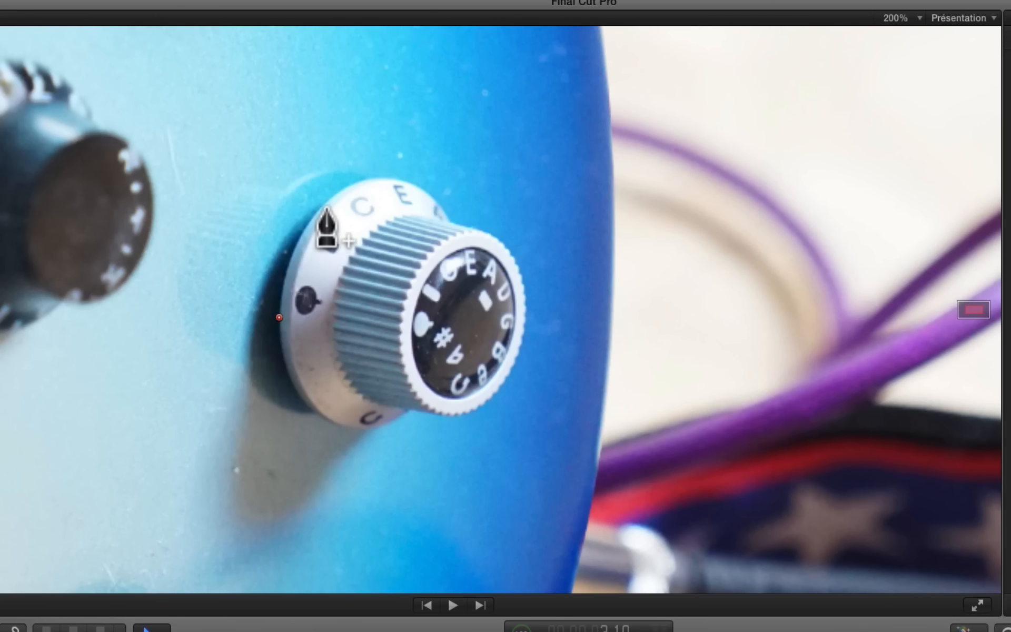
{"action": "left_click", "coordinate": [324, 206]}
{"action": "right_click", "coordinate": [322, 204]}
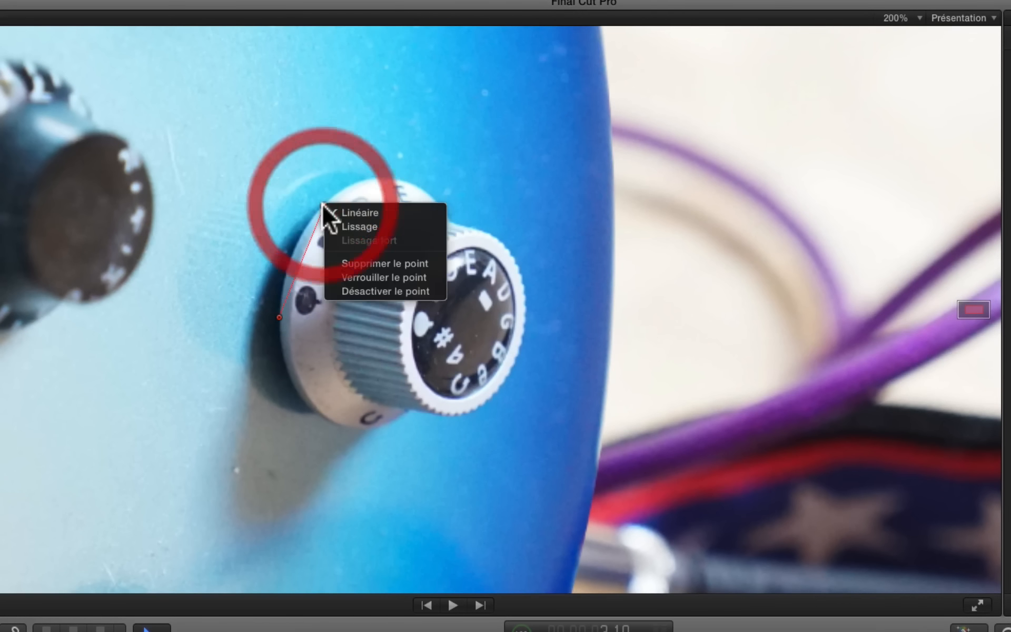
{"action": "left_click", "coordinate": [355, 226]}
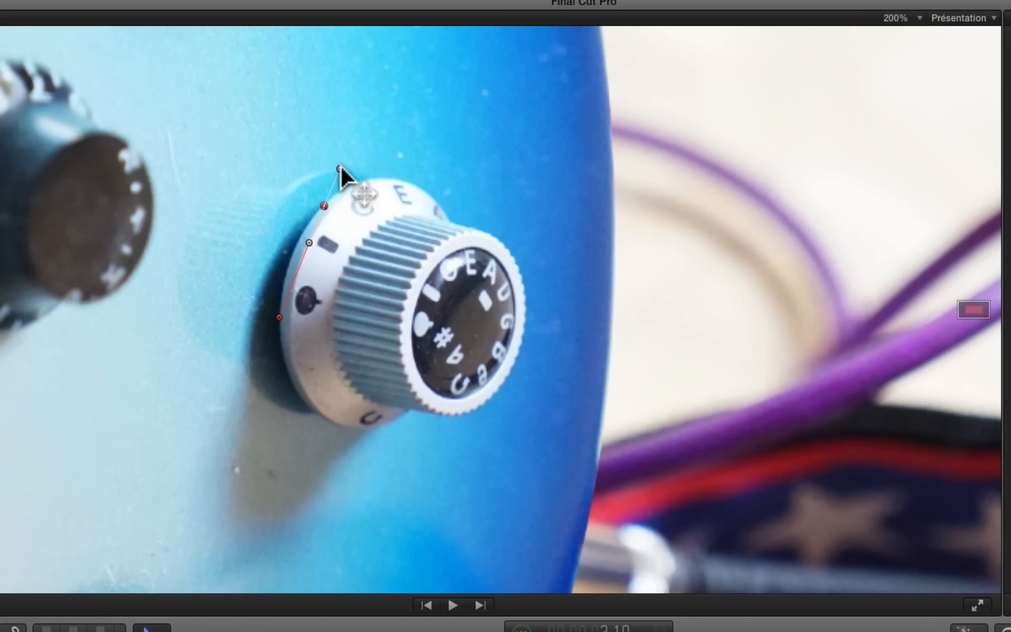
{"action": "left_click_drag", "start_coordinate": [339, 168], "coordinate": [321, 207]}
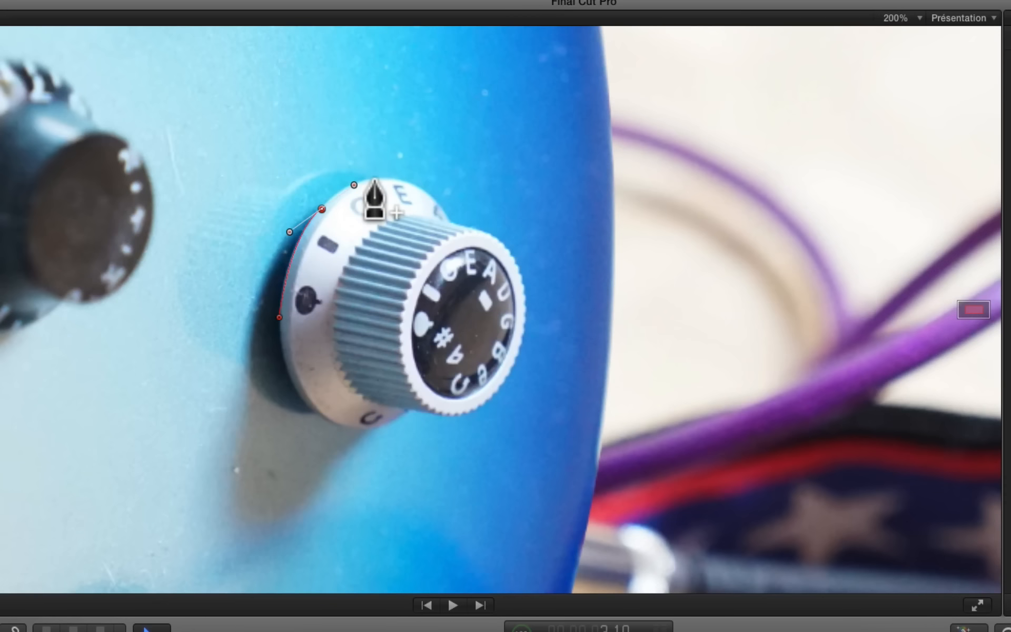
Step: Add a mask point with Lissage at the top of the knob's base and fit both upper points to the rim
{"action": "left_click", "coordinate": [372, 178]}
{"action": "right_click", "coordinate": [373, 178]}
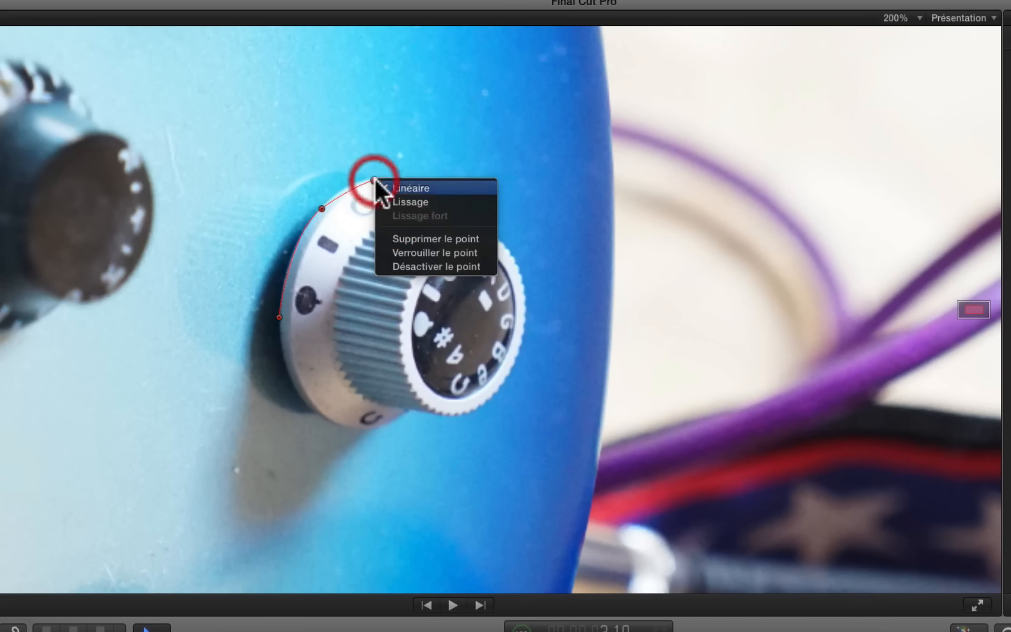
{"action": "left_click", "coordinate": [421, 203]}
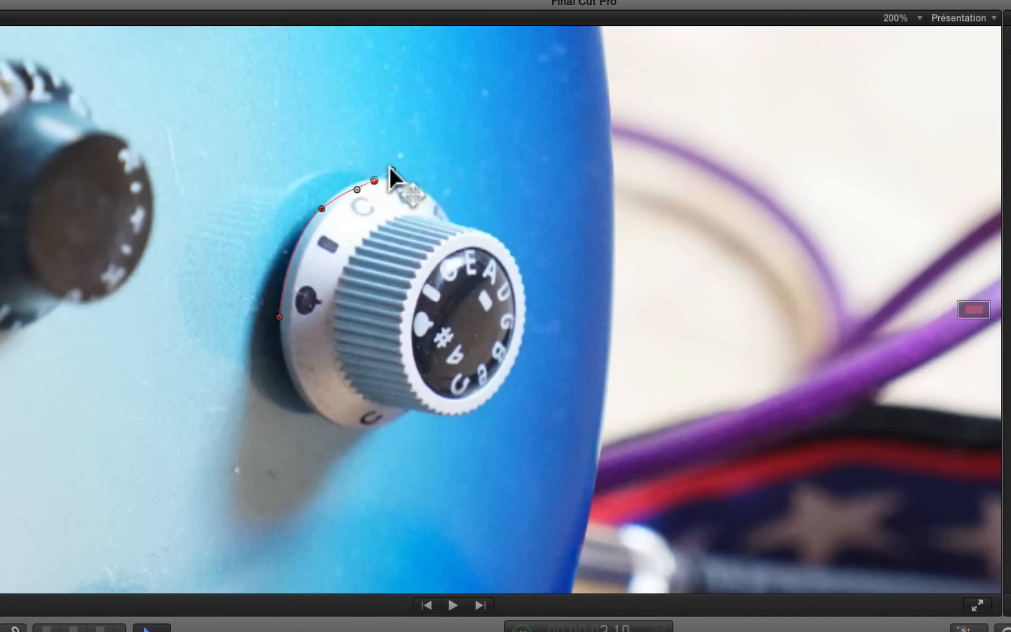
{"action": "left_click_drag", "start_coordinate": [393, 173], "coordinate": [322, 201]}
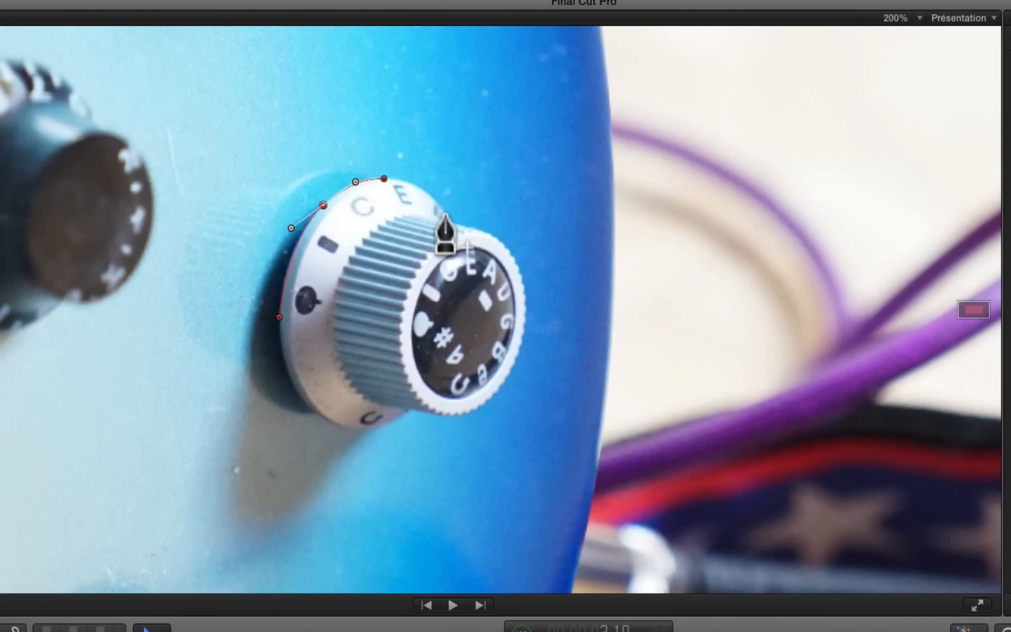
Step: Place the remaining mask points around the knob's face and lower base, and close the shape on its first point
{"action": "left_click", "coordinate": [449, 222]}
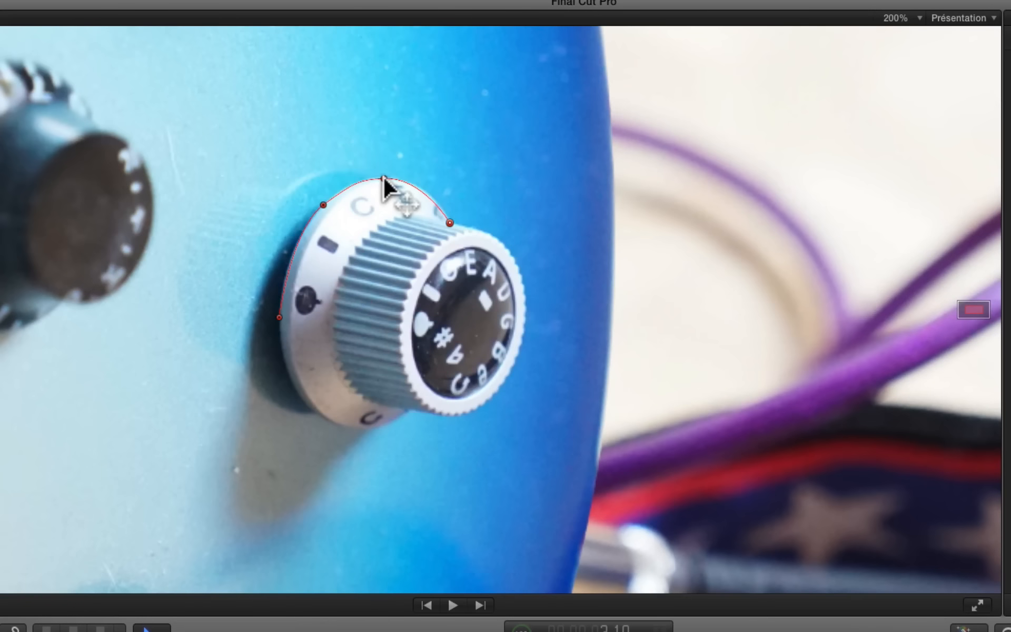
{"action": "left_click", "coordinate": [485, 232]}
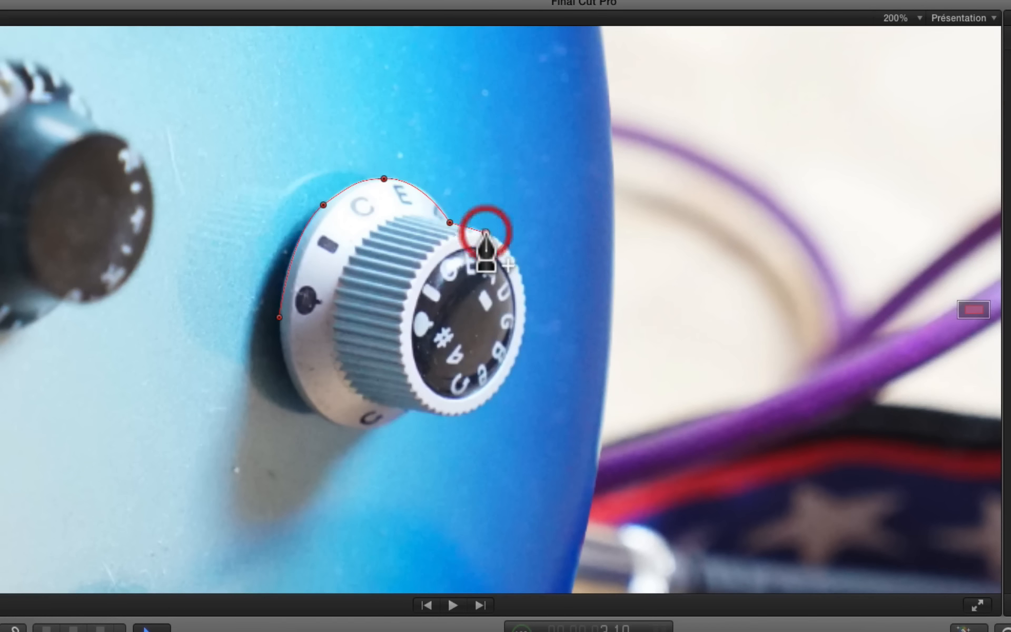
{"action": "left_click", "coordinate": [520, 346]}
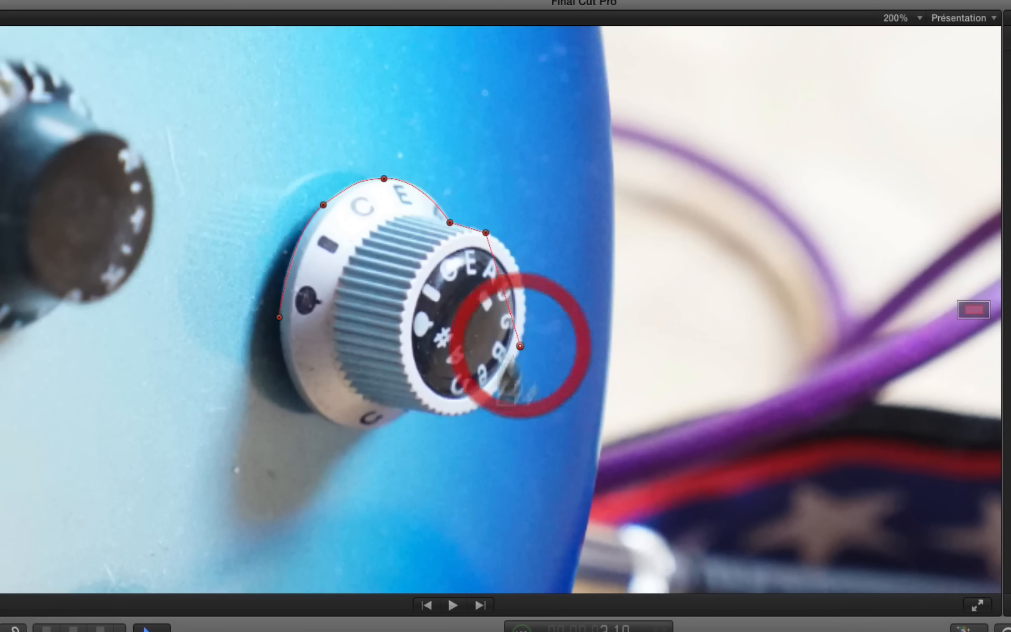
{"action": "left_click", "coordinate": [455, 416]}
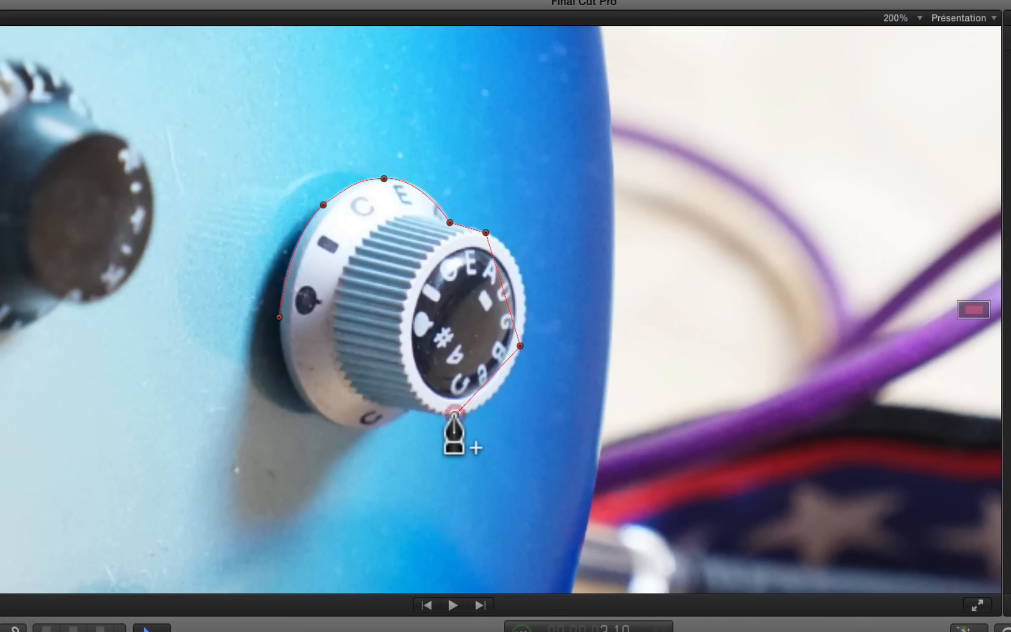
{"action": "left_click", "coordinate": [408, 411]}
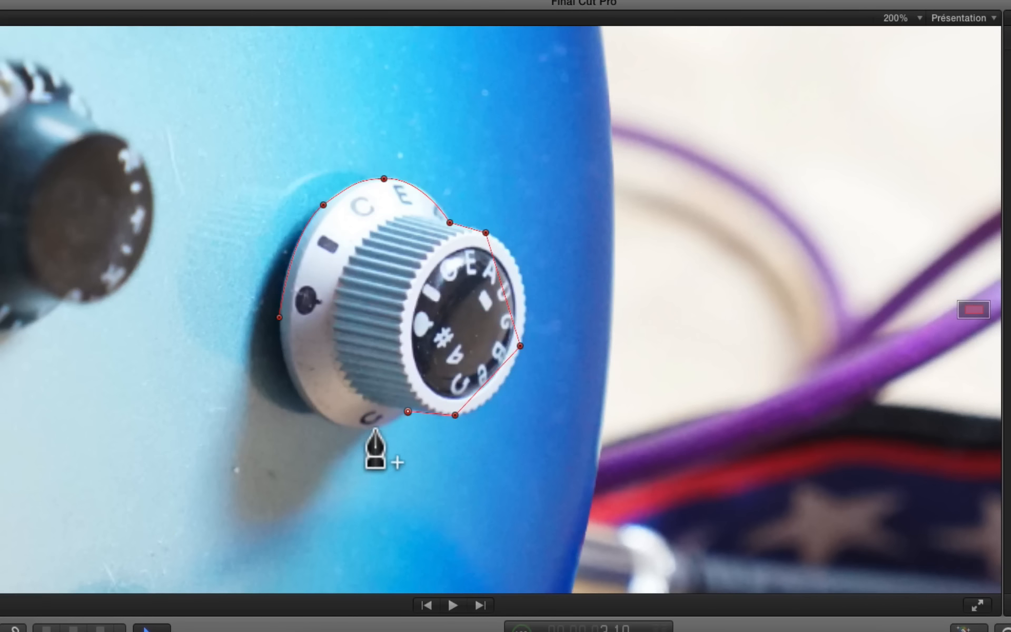
{"action": "left_click", "coordinate": [375, 430]}
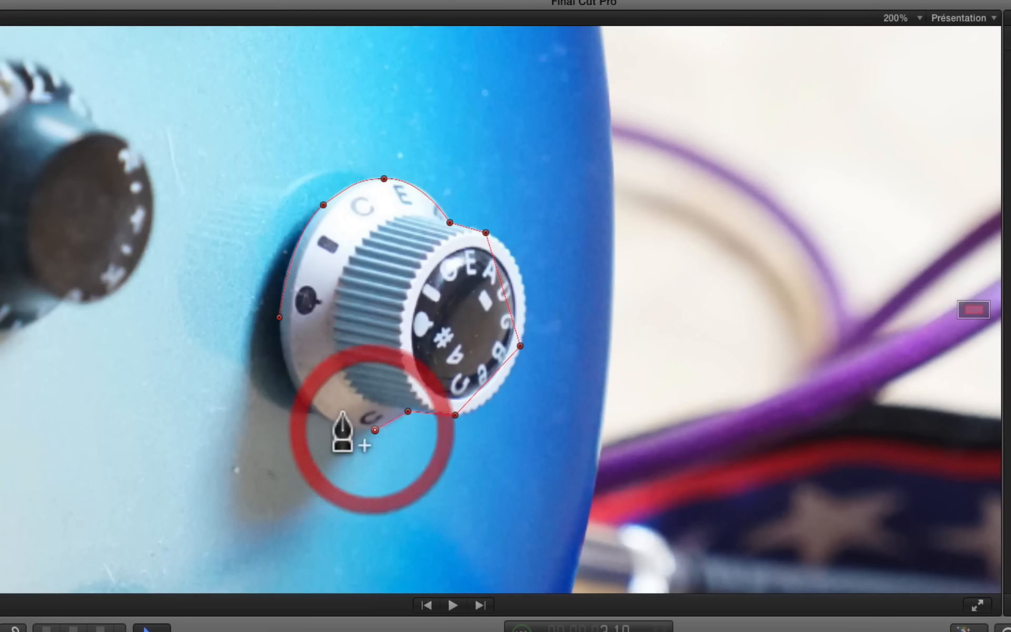
{"action": "left_click", "coordinate": [297, 393]}
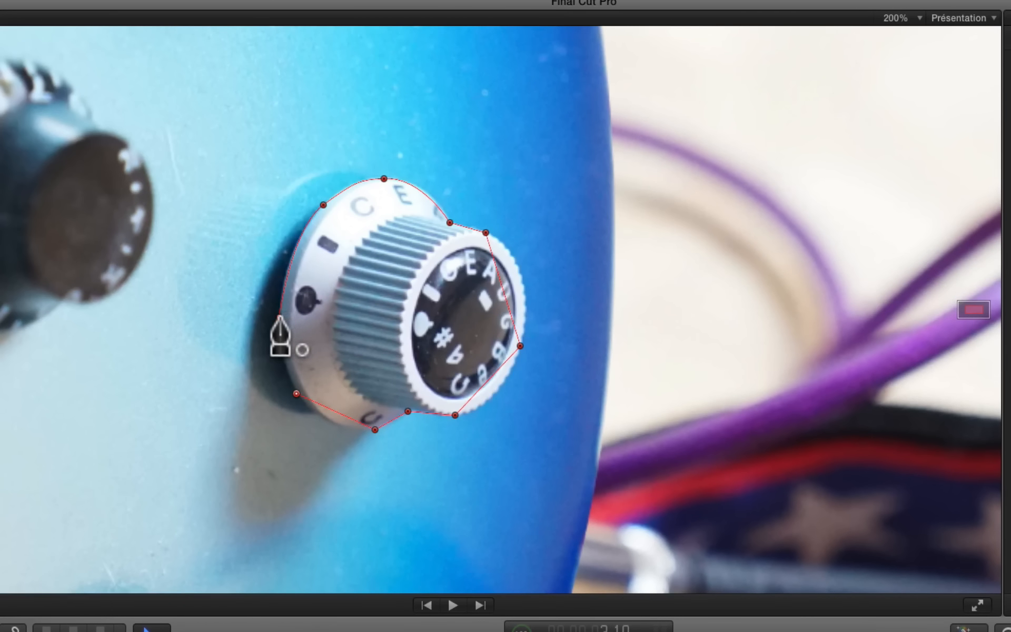
{"action": "left_click", "coordinate": [279, 317]}
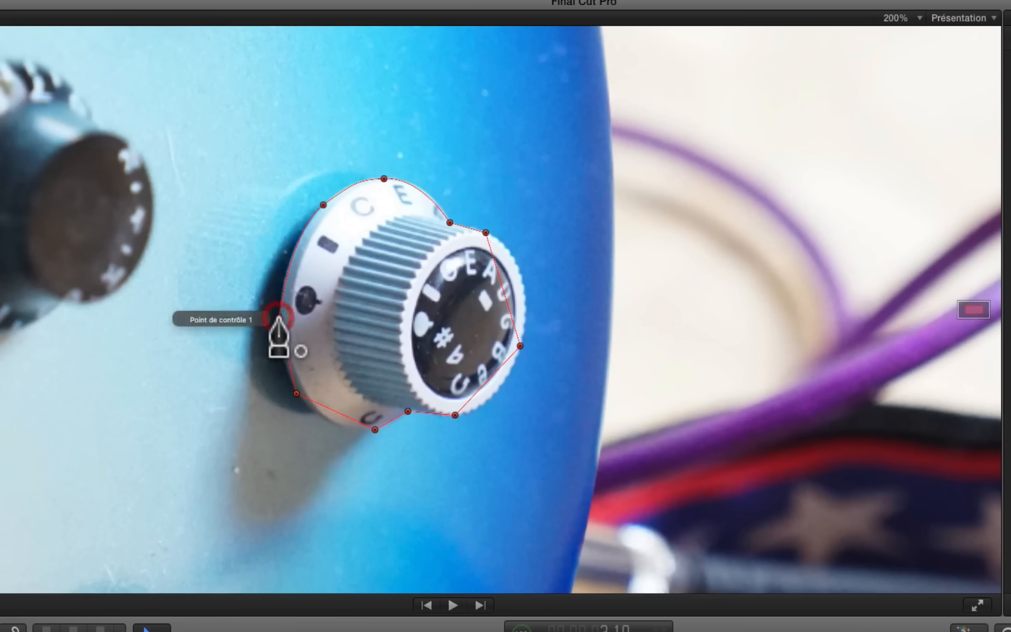
Step: Set the mask point atop the knob's face to Lissage and stretch its handles so the curve follows the face's outer edge
{"action": "right_click", "coordinate": [487, 233]}
{"action": "left_click", "coordinate": [506, 250]}
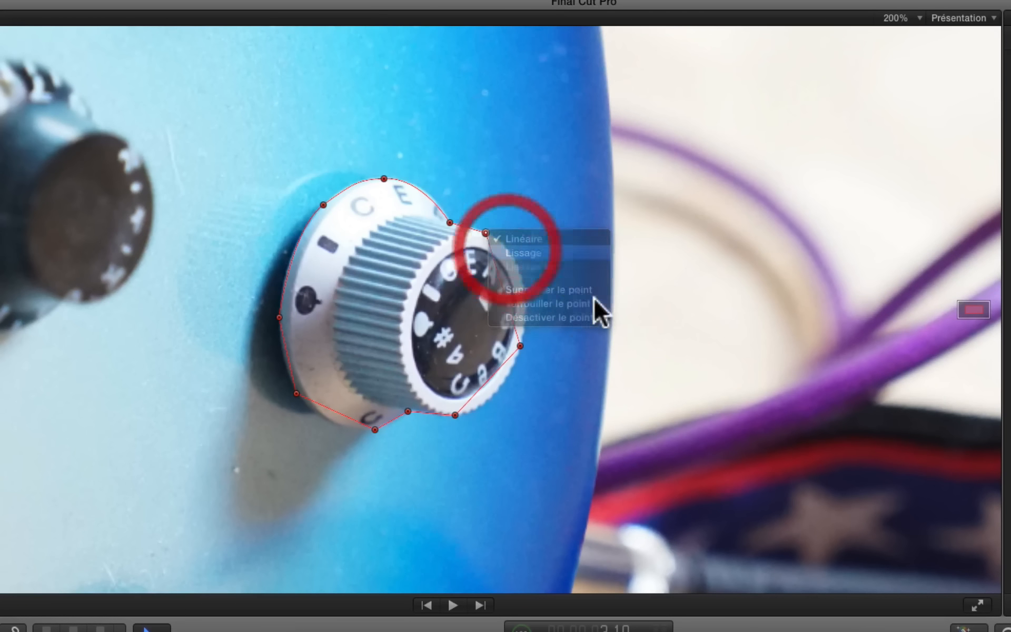
{"action": "left_click_drag", "start_coordinate": [504, 263], "coordinate": [521, 257]}
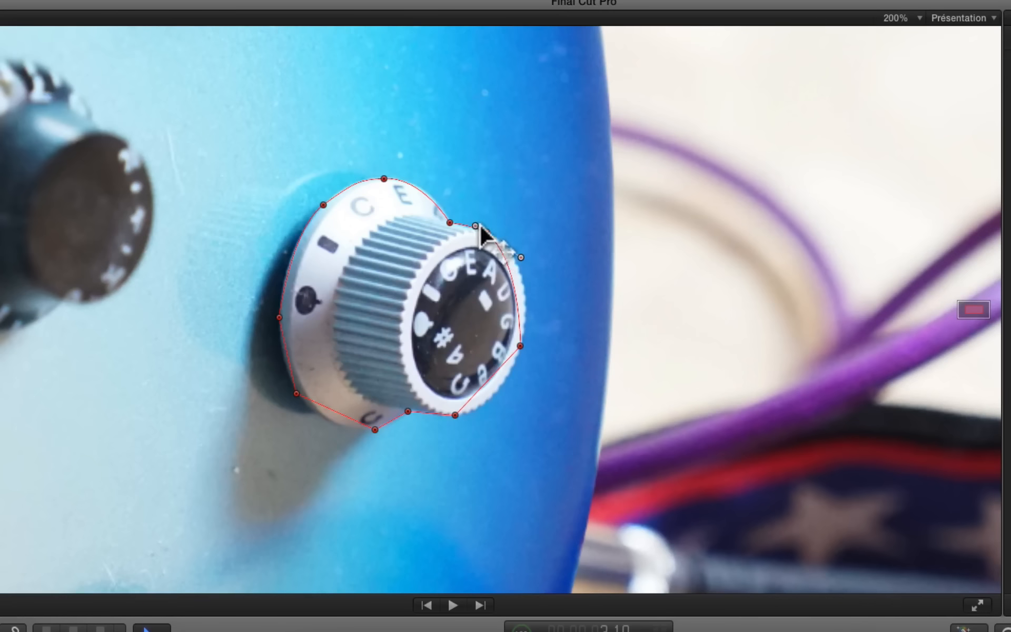
{"action": "right_click", "coordinate": [521, 258]}
{"action": "left_click", "coordinate": [543, 266]}
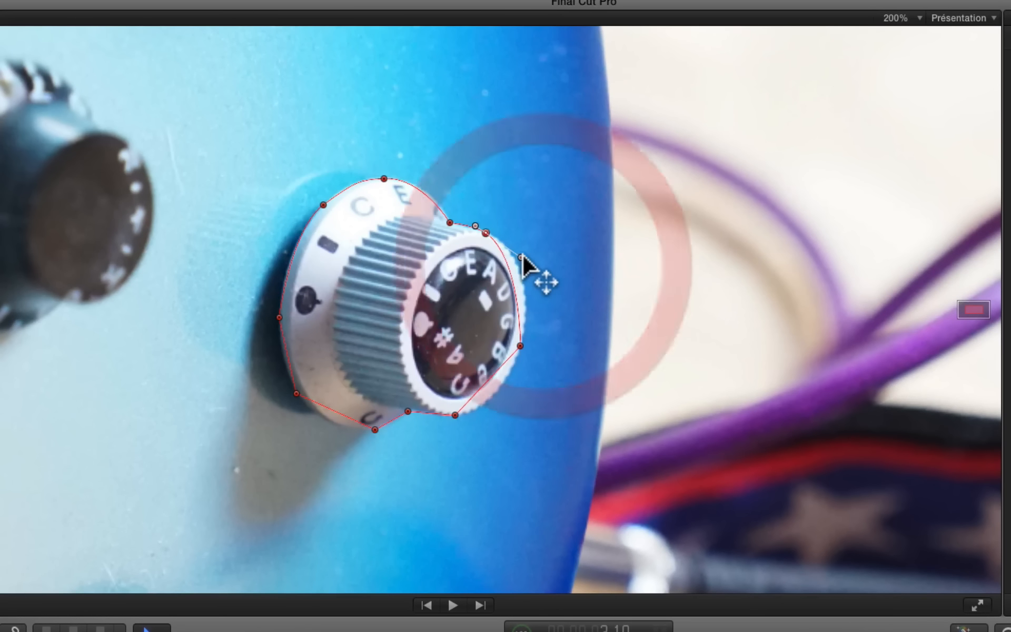
{"action": "left_click_drag", "start_coordinate": [522, 254], "coordinate": [547, 266]}
{"action": "left_click_drag", "start_coordinate": [475, 225], "coordinate": [474, 227]}
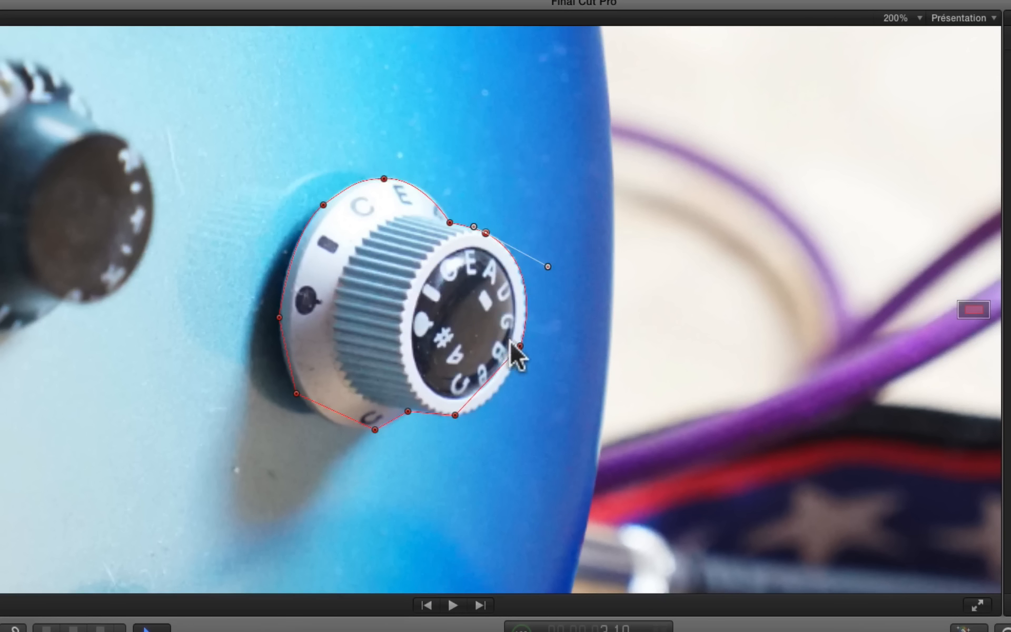
Step: Set the mask point beneath the knob's face to Lissage and shape its handle along the lower rim
{"action": "right_click", "coordinate": [454, 414]}
{"action": "left_click", "coordinate": [478, 436]}
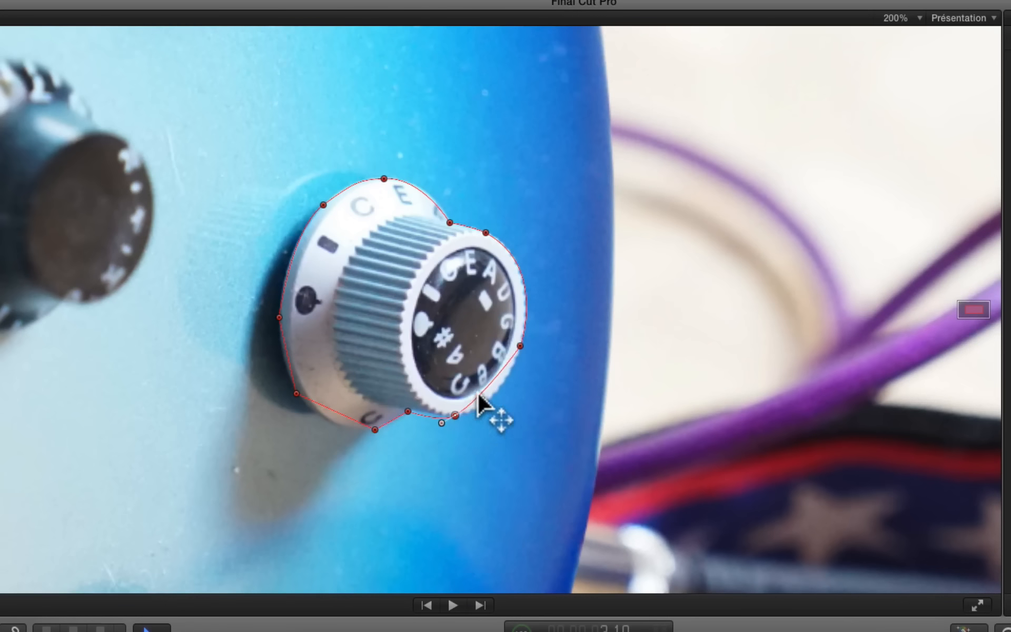
{"action": "left_click_drag", "start_coordinate": [484, 403], "coordinate": [493, 416]}
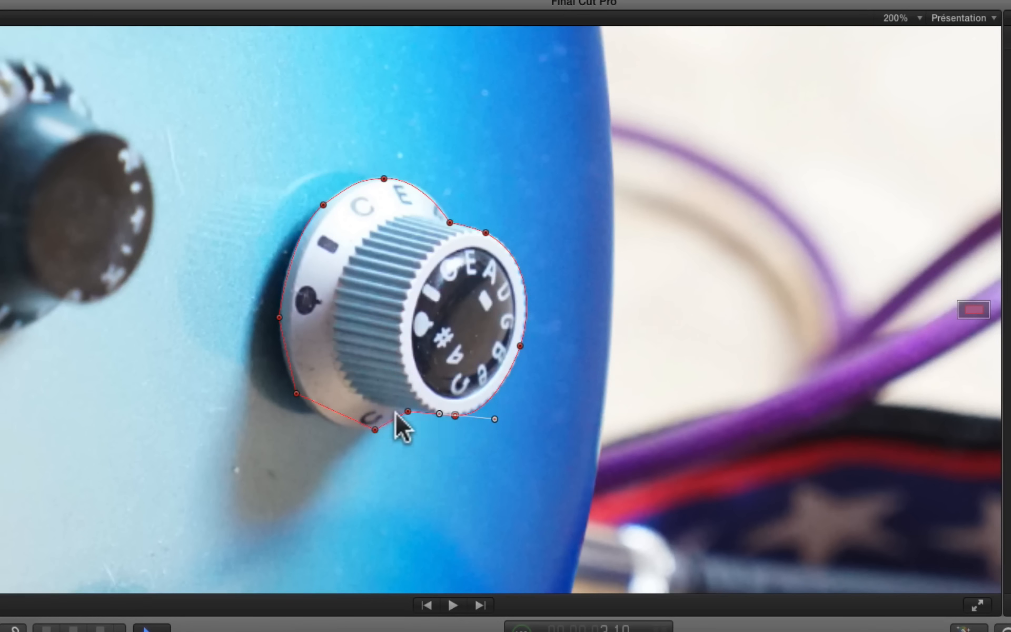
Step: Smooth the mask point under the knob's base with Lissage, extend its handle and reposition the lower-left point to follow the rim
{"action": "right_click", "coordinate": [374, 429]}
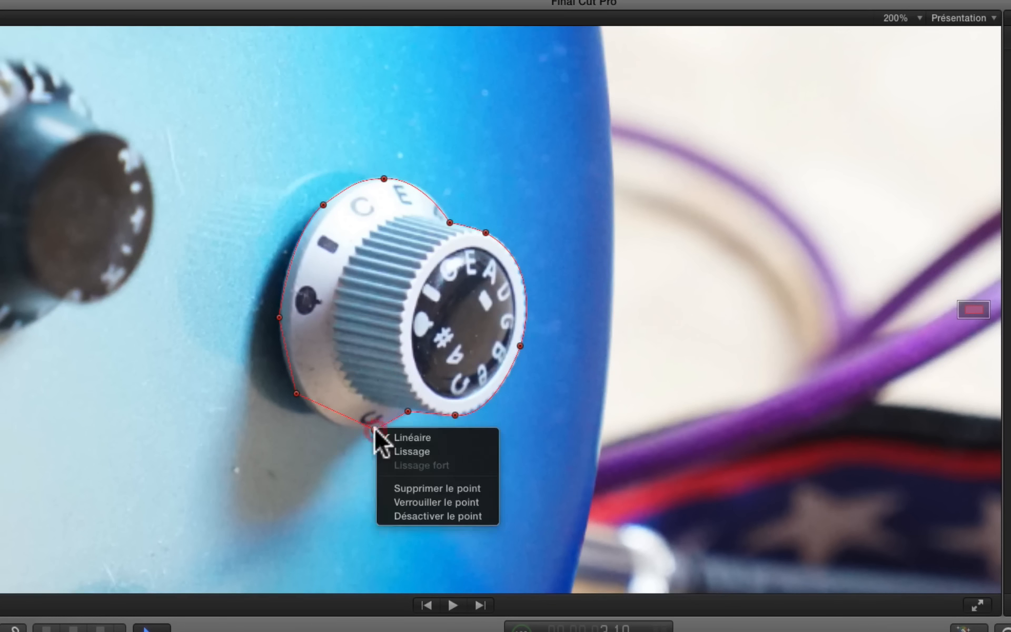
{"action": "left_click", "coordinate": [396, 451]}
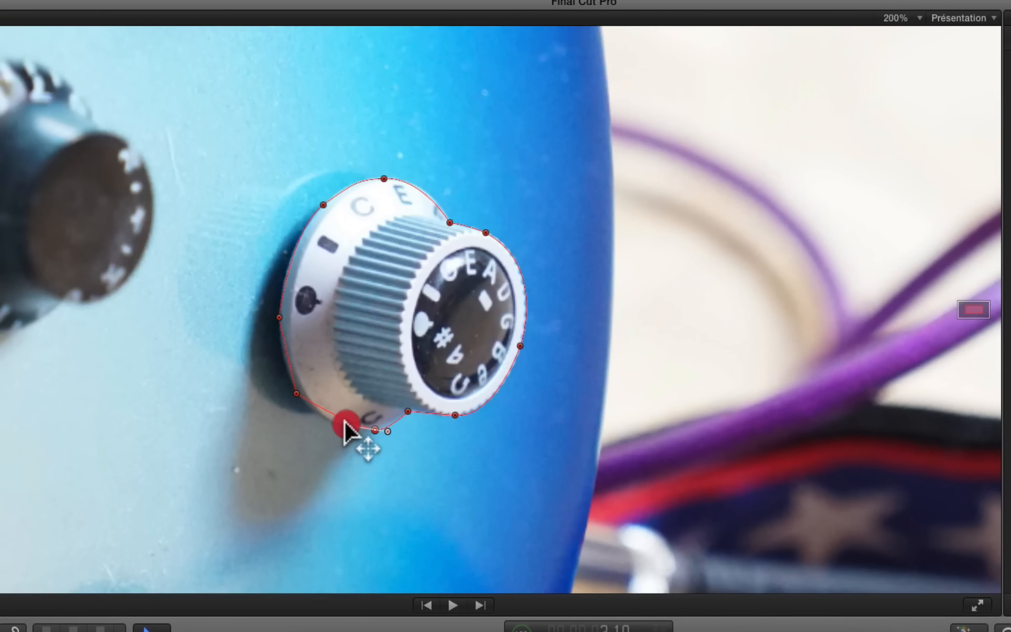
{"action": "left_click_drag", "start_coordinate": [343, 421], "coordinate": [291, 380]}
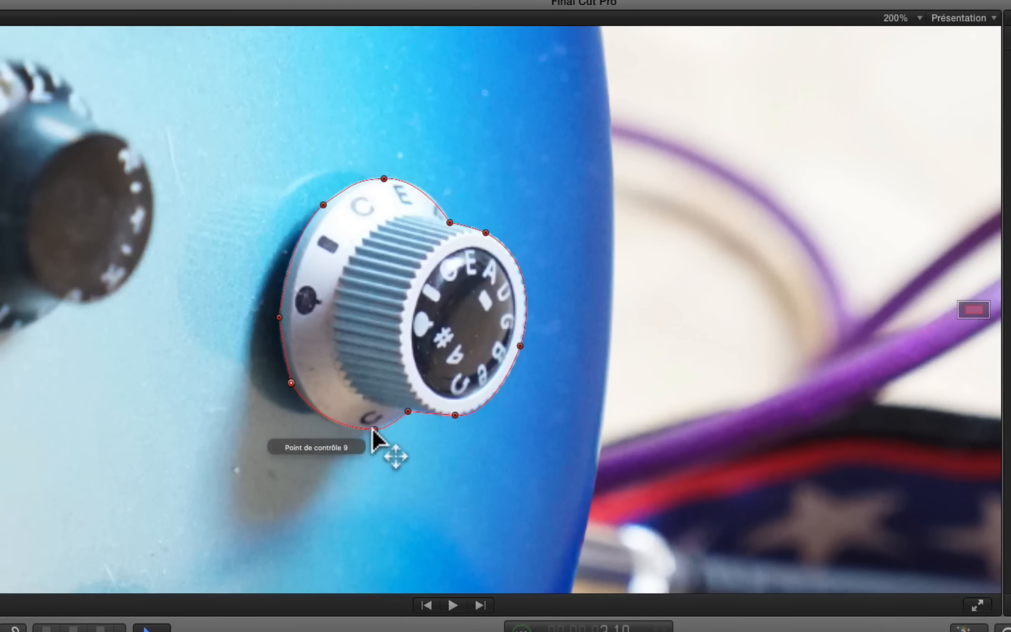
{"action": "left_click", "coordinate": [374, 429]}
{"action": "left_click", "coordinate": [314, 429]}
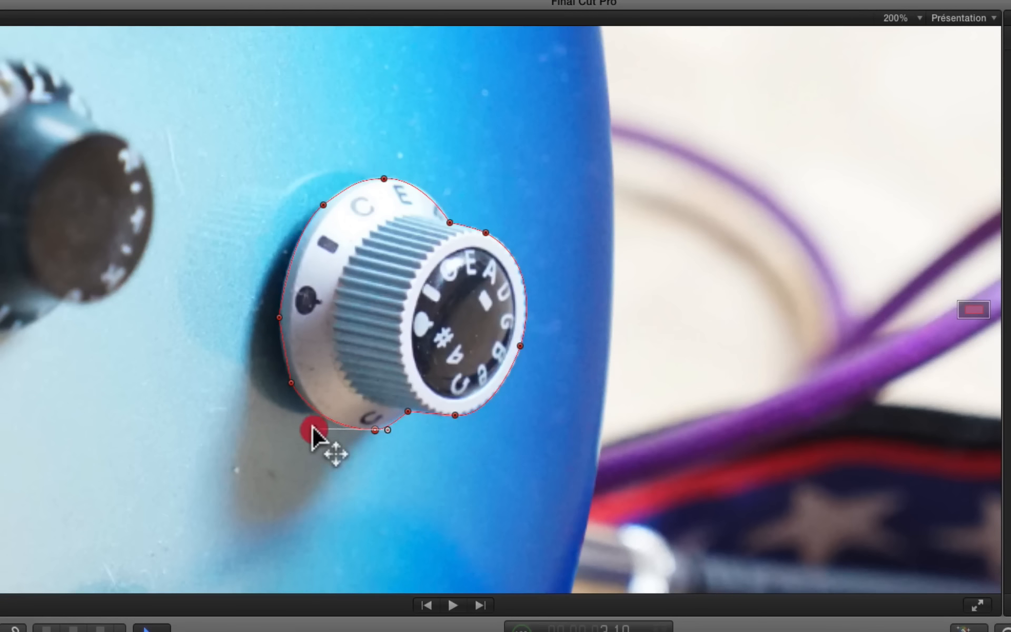
Step: Set the knob mask's leftmost point to Lissage and refine its handles and those of the upper-left point
{"action": "right_click", "coordinate": [279, 316]}
{"action": "left_click", "coordinate": [312, 338]}
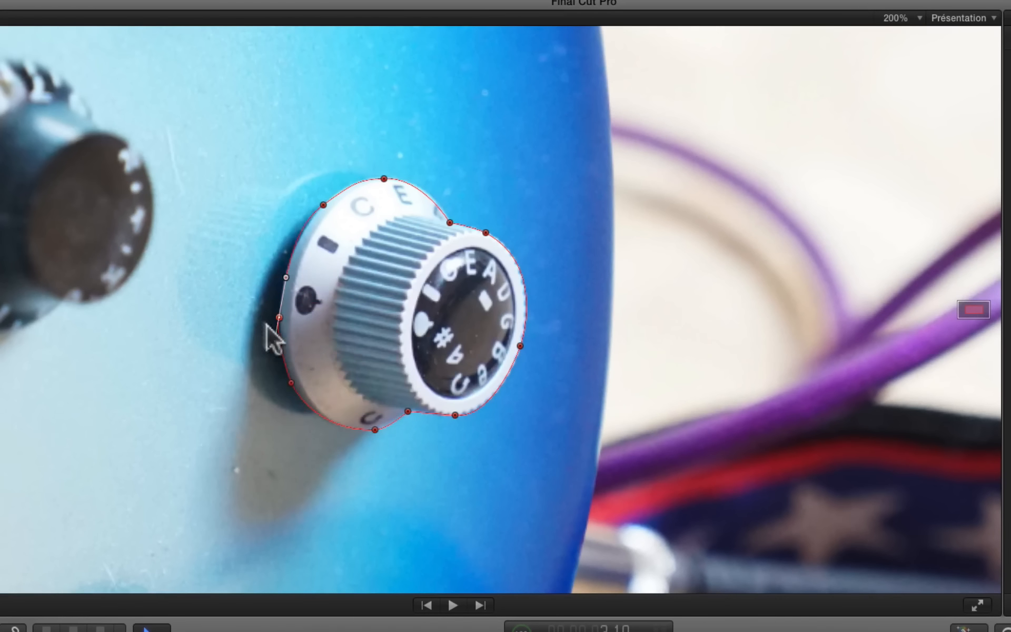
{"action": "left_click_drag", "start_coordinate": [269, 331], "coordinate": [277, 341]}
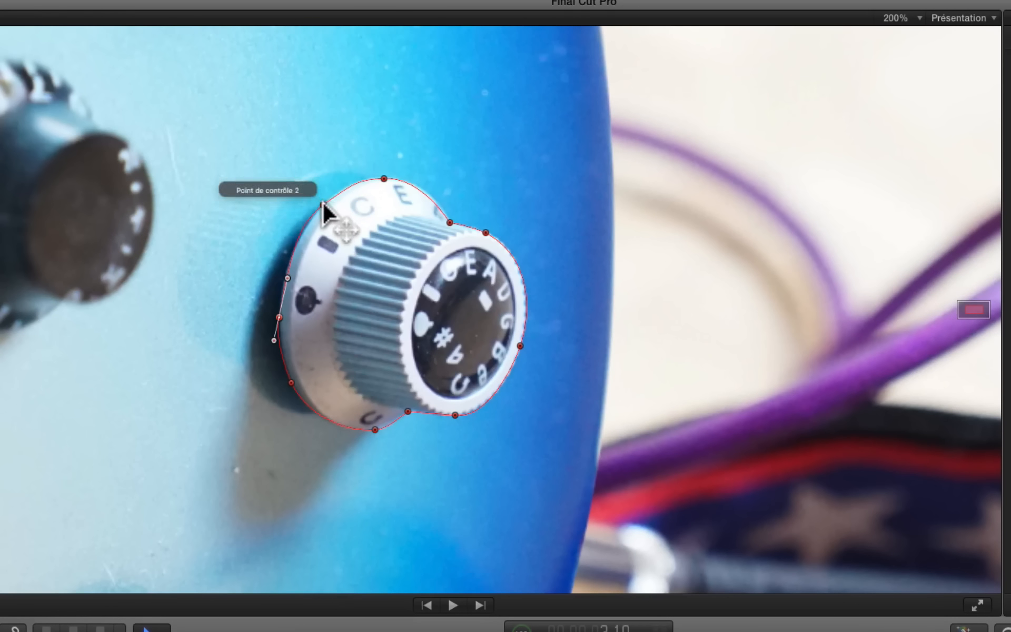
{"action": "left_click", "coordinate": [324, 203]}
{"action": "left_click_drag", "start_coordinate": [325, 201], "coordinate": [343, 183]}
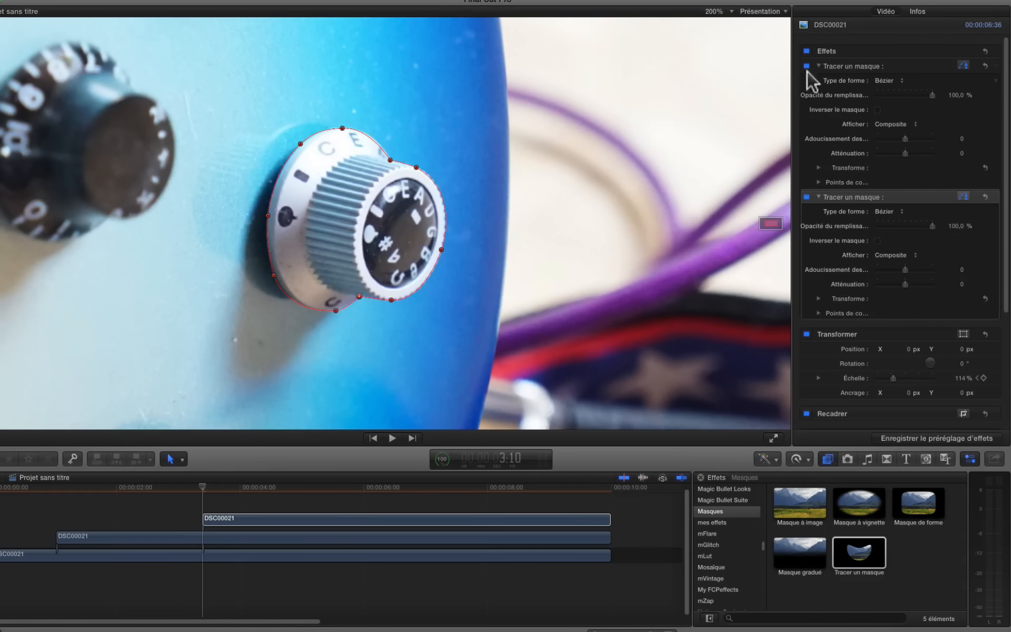
Step: Animate the knob copy's Échelle from a 114% keyframe at 3:10 to 156% about two seconds further on, and play back the zoom
{"action": "left_click", "coordinate": [730, 11]}
{"action": "left_click", "coordinate": [729, 27]}
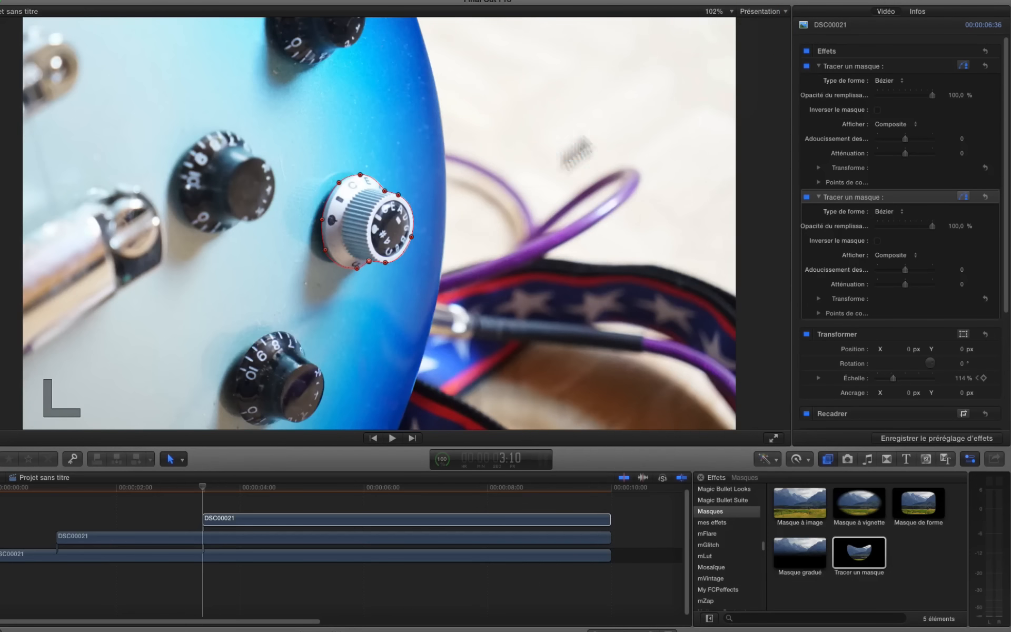
{"action": "left_click", "coordinate": [221, 521]}
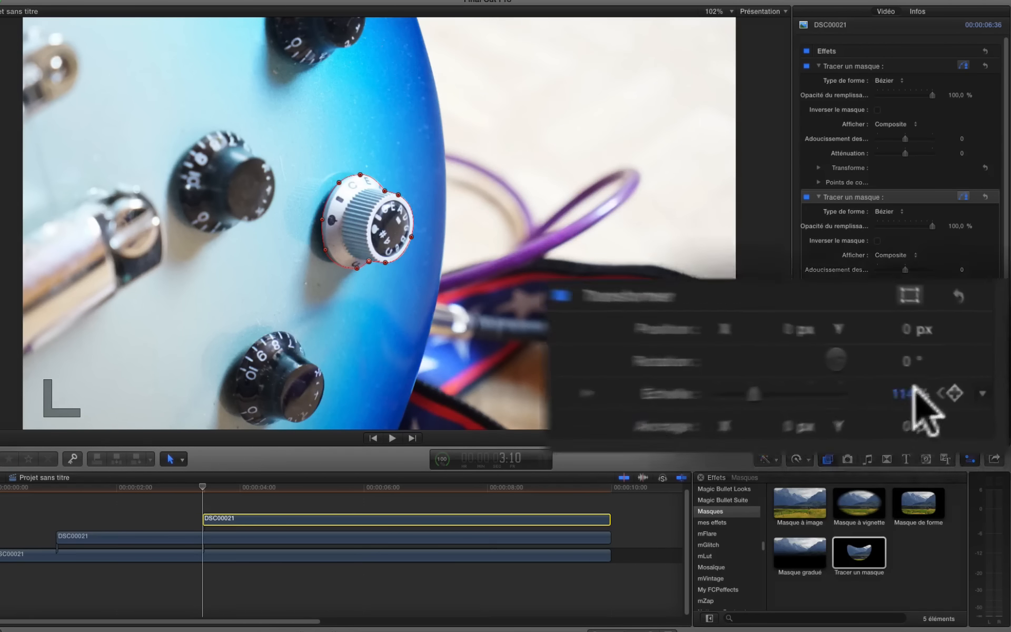
{"action": "left_click", "coordinate": [945, 397]}
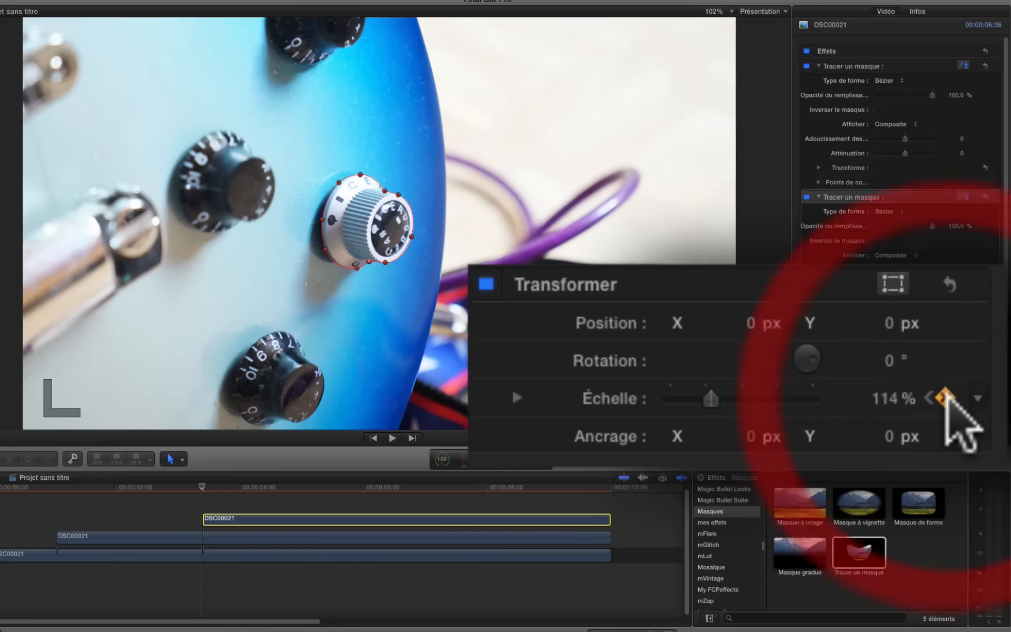
{"action": "left_click_drag", "start_coordinate": [226, 489], "coordinate": [324, 492]}
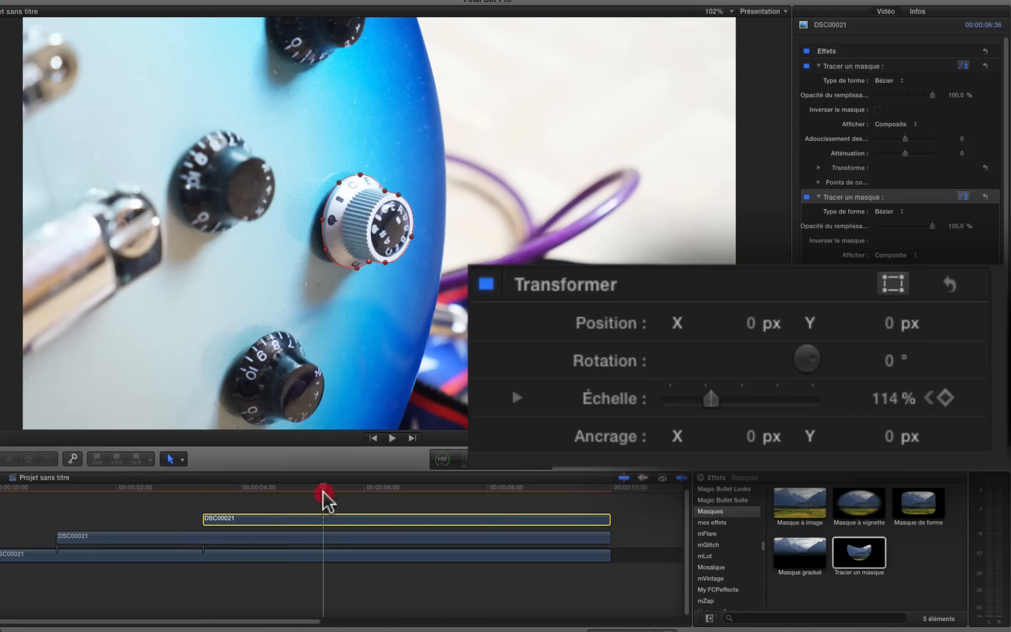
{"action": "left_click_drag", "start_coordinate": [882, 399], "coordinate": [882, 374]}
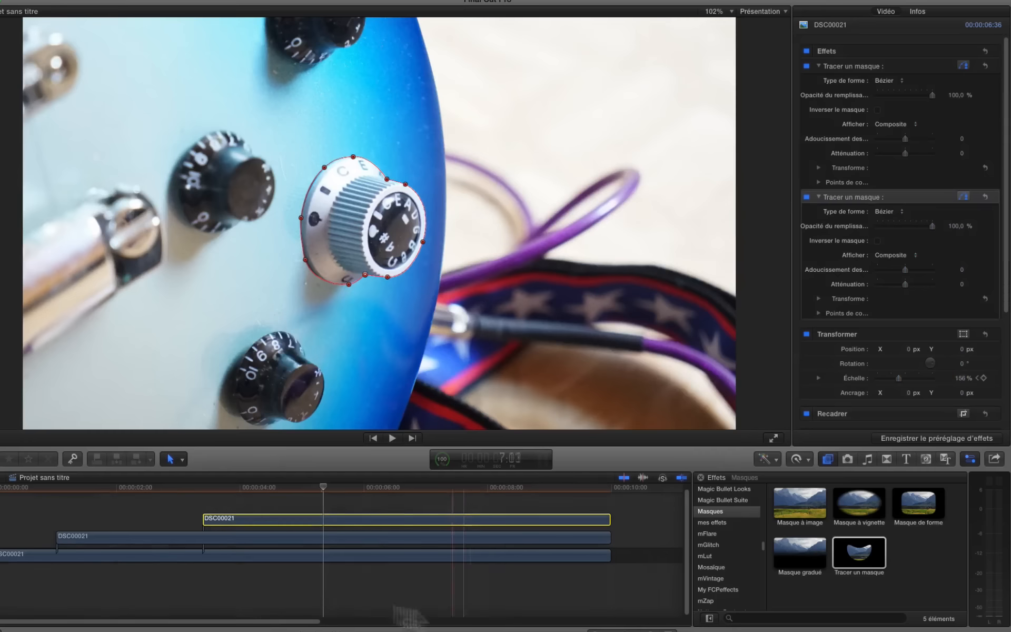
{"action": "key", "text": "space"}
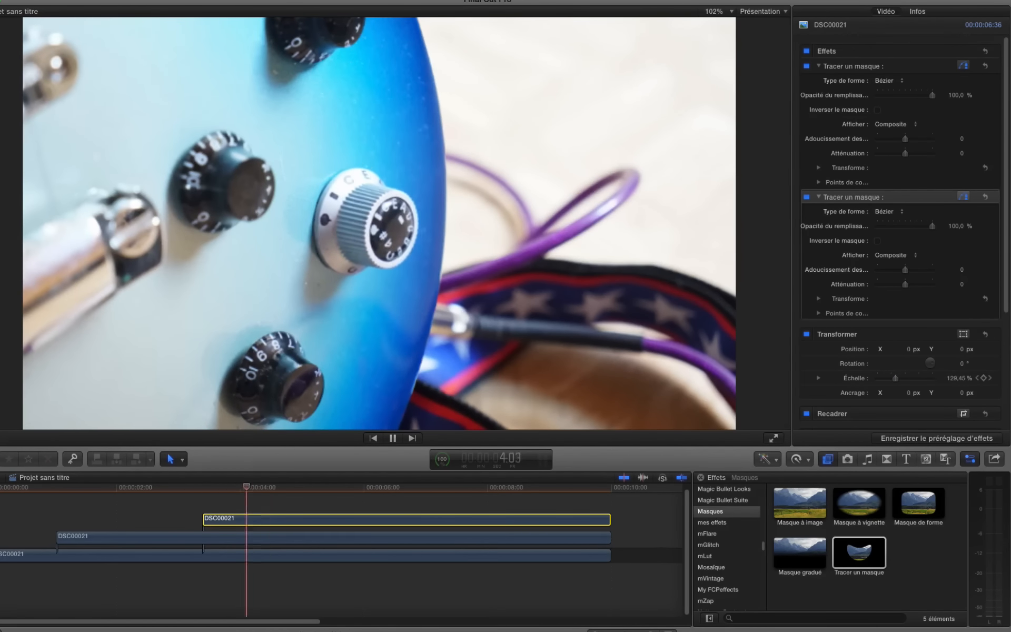
Step: Play back the knob copy's zoom several times from its start at 3:10 to judge the animation's speed
{"action": "key", "text": "space"}
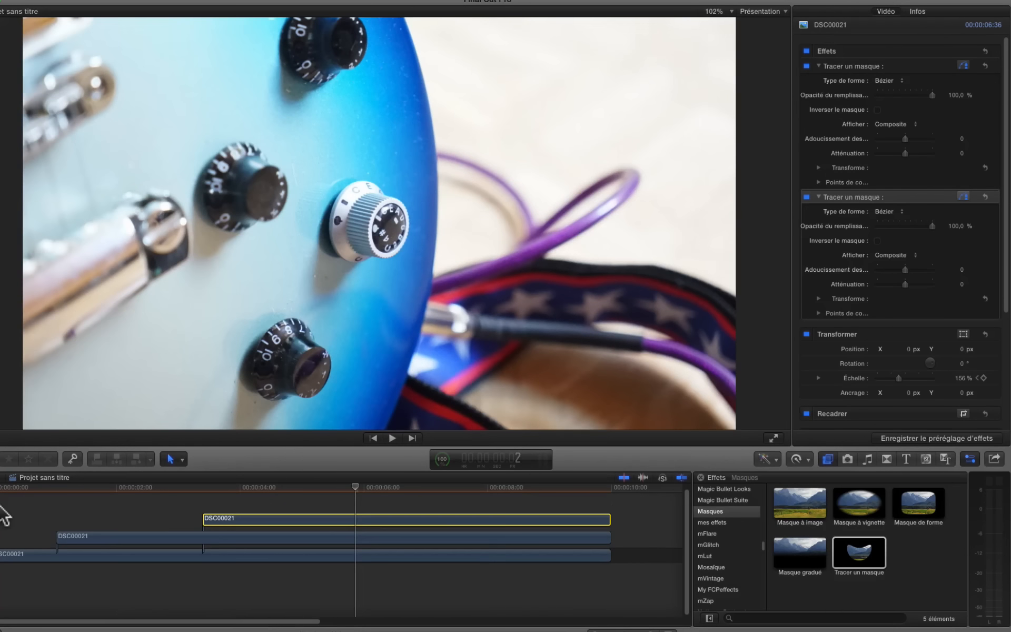
{"action": "key", "text": "space"}
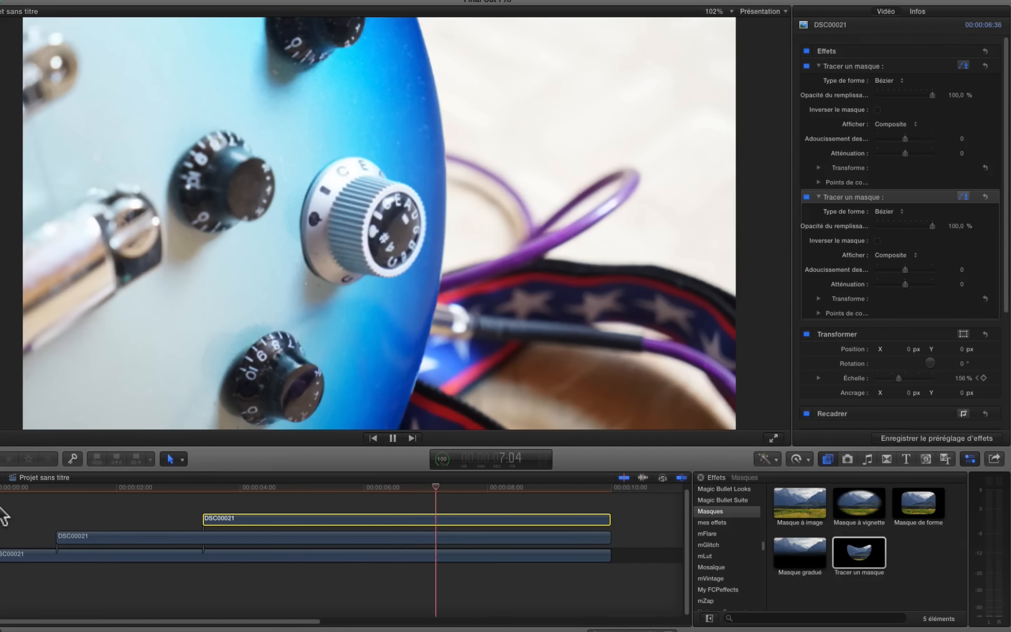
{"action": "key", "text": "space"}
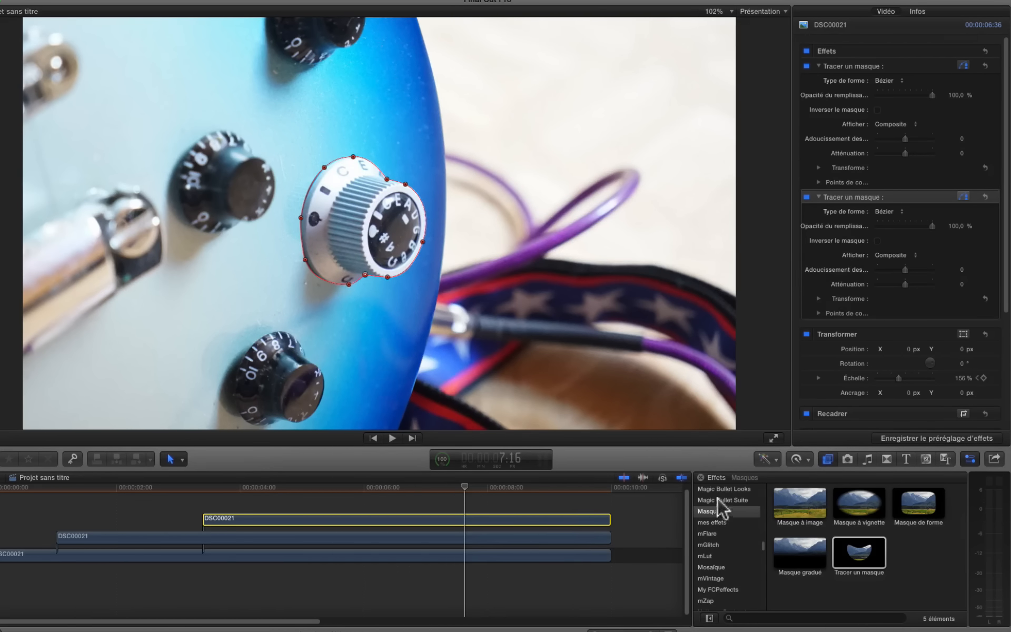
{"action": "left_click", "coordinate": [715, 510]}
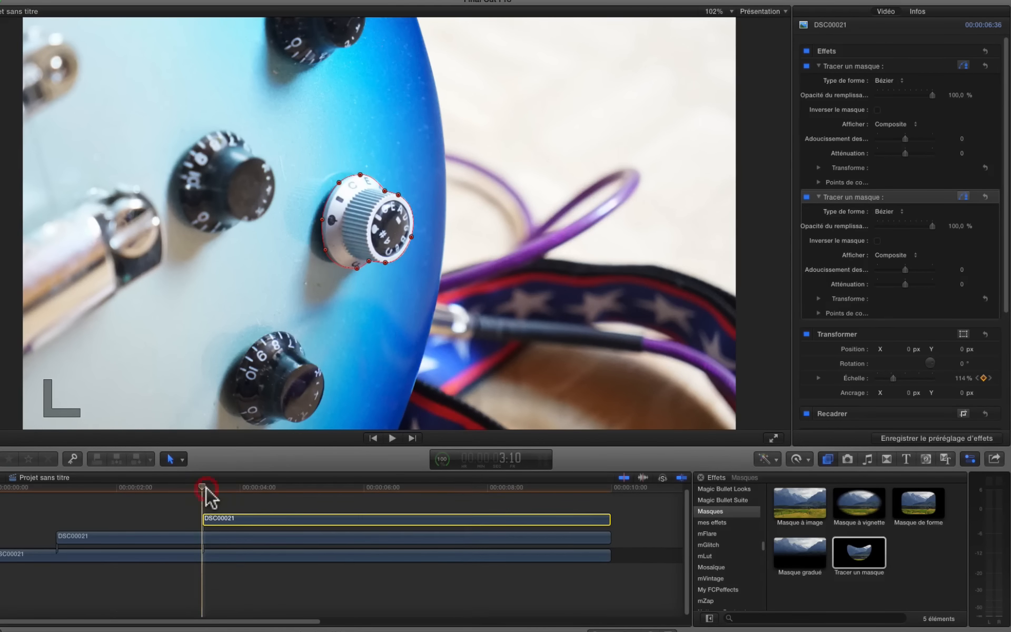
{"action": "key", "text": "space"}
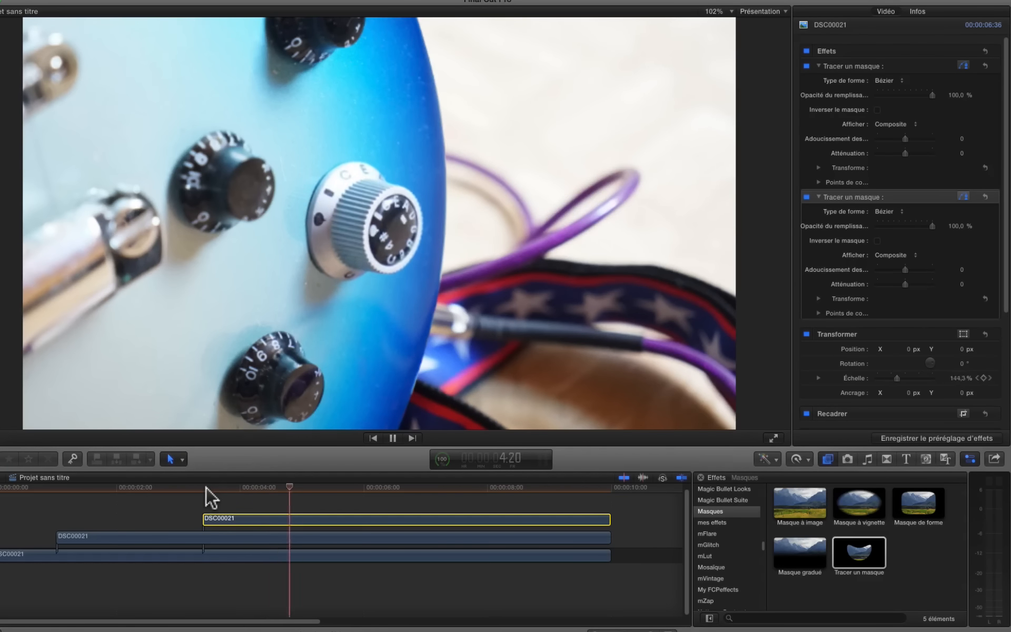
{"action": "key", "text": "space"}
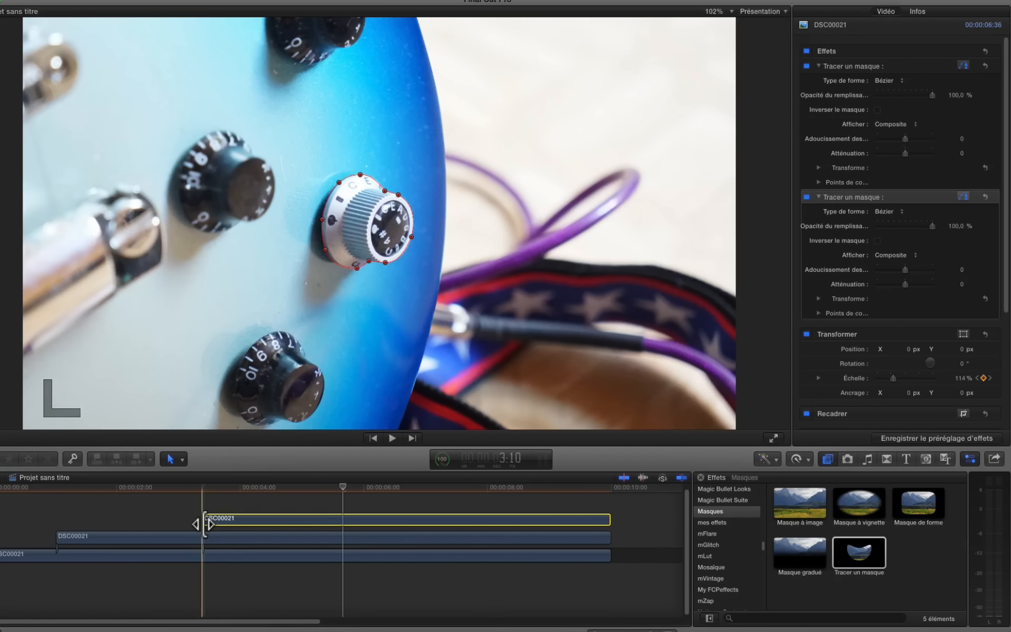
{"action": "left_click", "coordinate": [203, 487]}
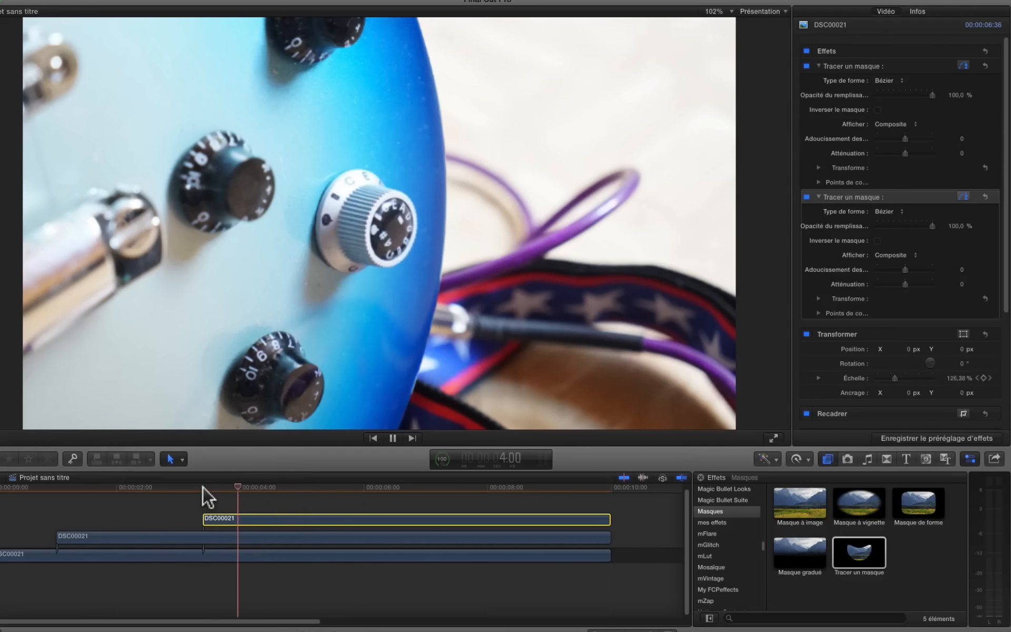
{"action": "key", "text": "space"}
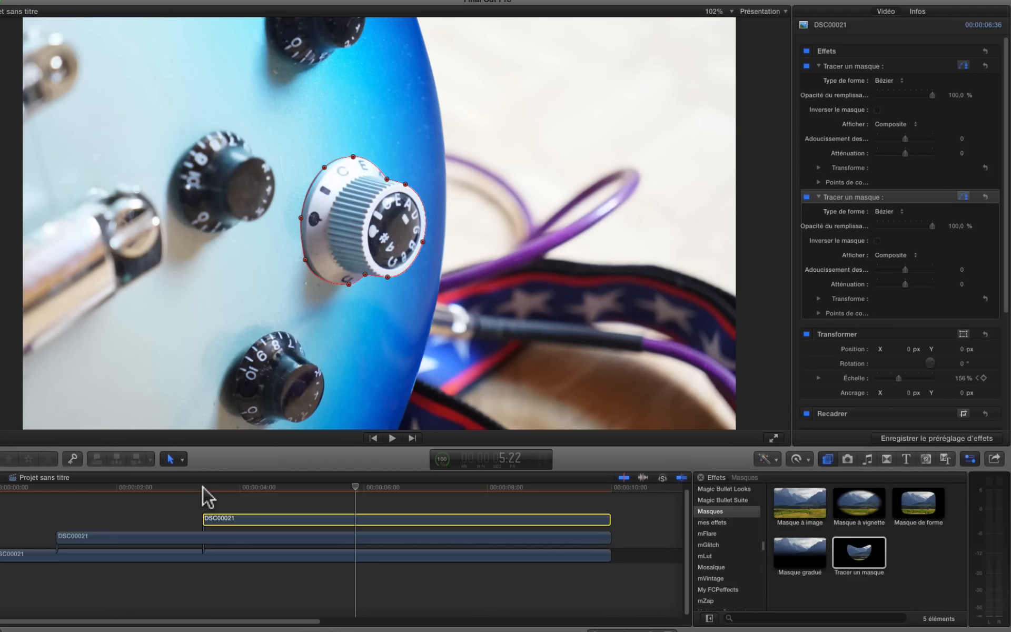
Step: Display the knob copy's video animation, shift its second Transformer keyframe about half a second earlier, close the animation view and replay the zoom
{"action": "key", "text": "s"}
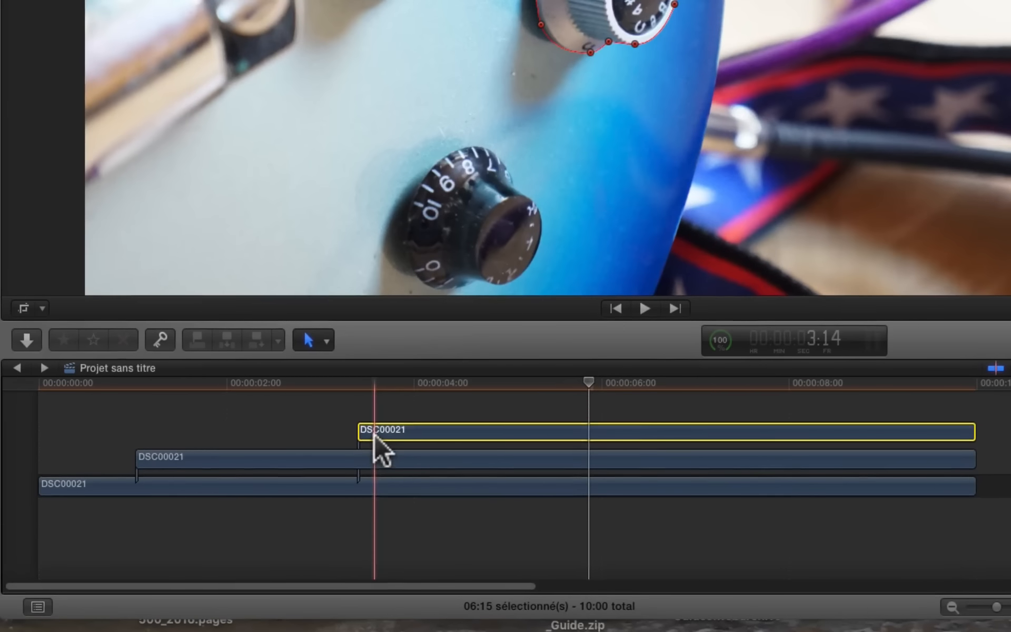
{"action": "right_click", "coordinate": [374, 433]}
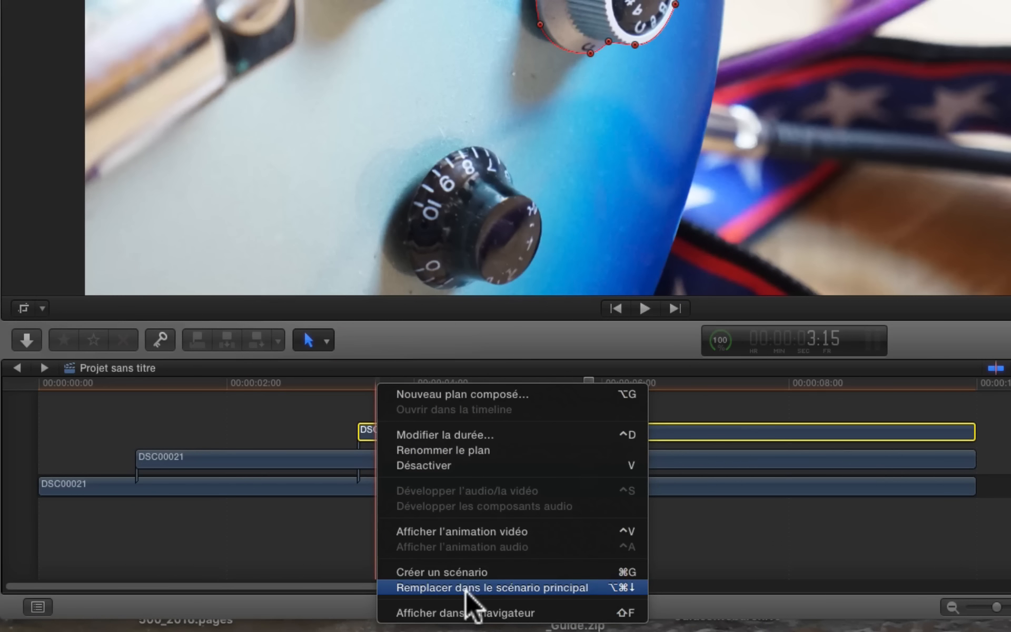
{"action": "left_click", "coordinate": [472, 529]}
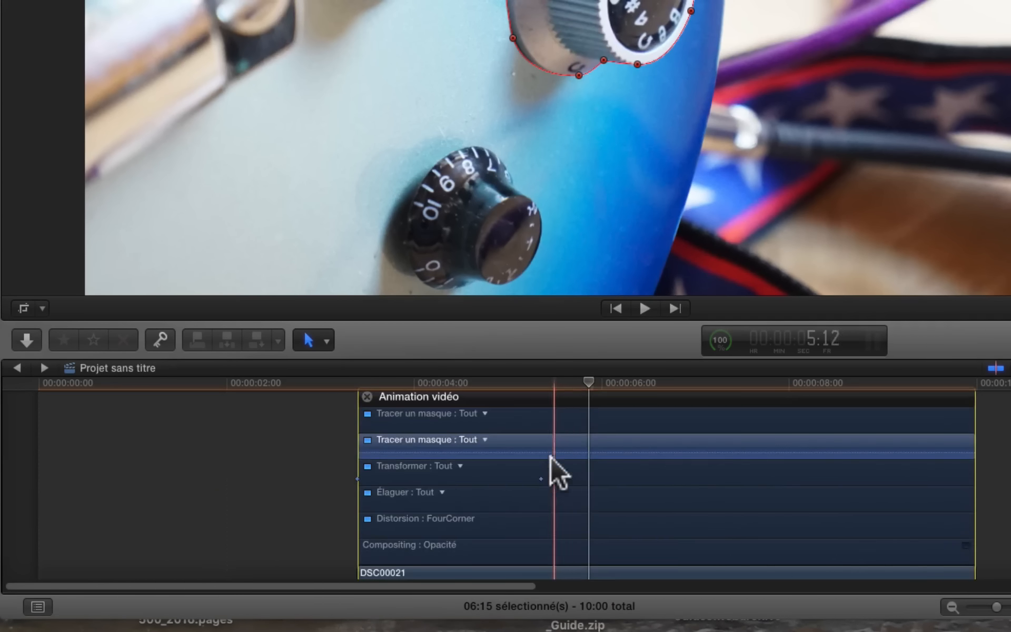
{"action": "left_click_drag", "start_coordinate": [541, 478], "coordinate": [494, 480]}
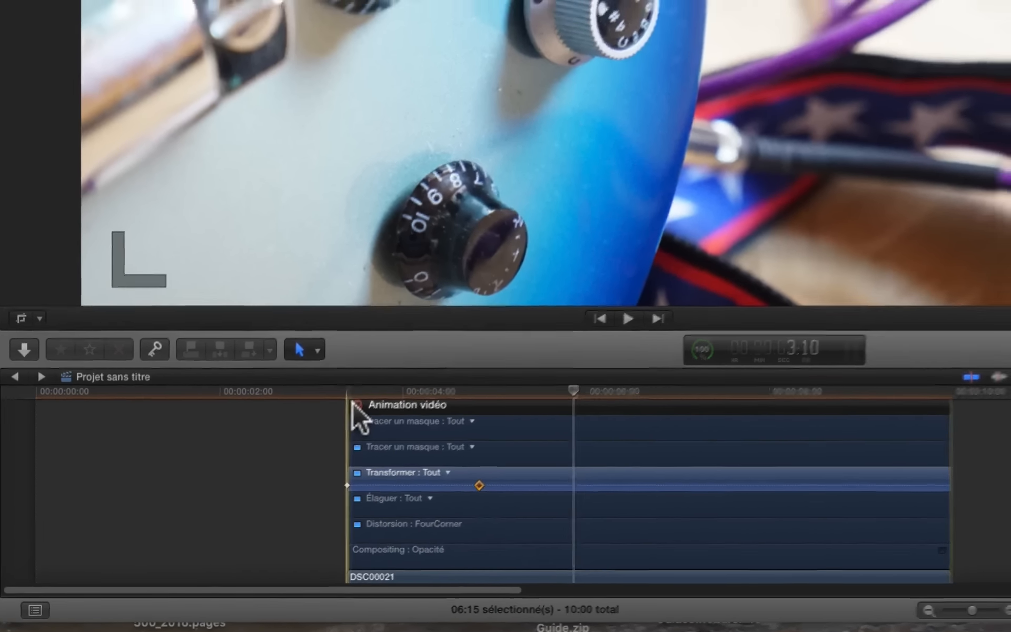
{"action": "left_click", "coordinate": [366, 397]}
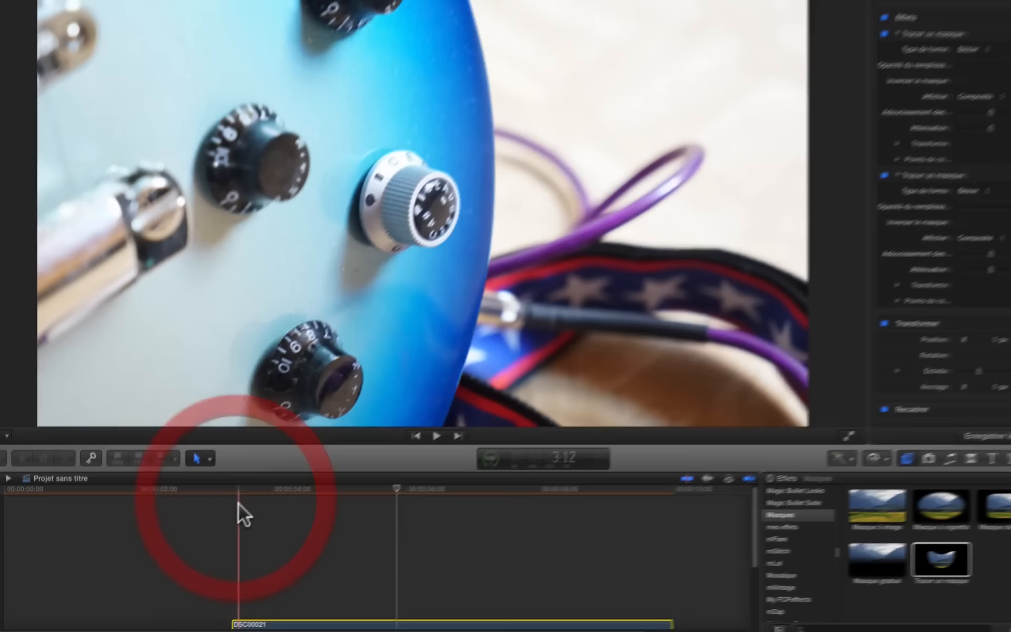
{"action": "scroll", "coordinate": [238, 503], "scroll_direction": "down", "scroll_amount": 3}
{"action": "key", "text": "space"}
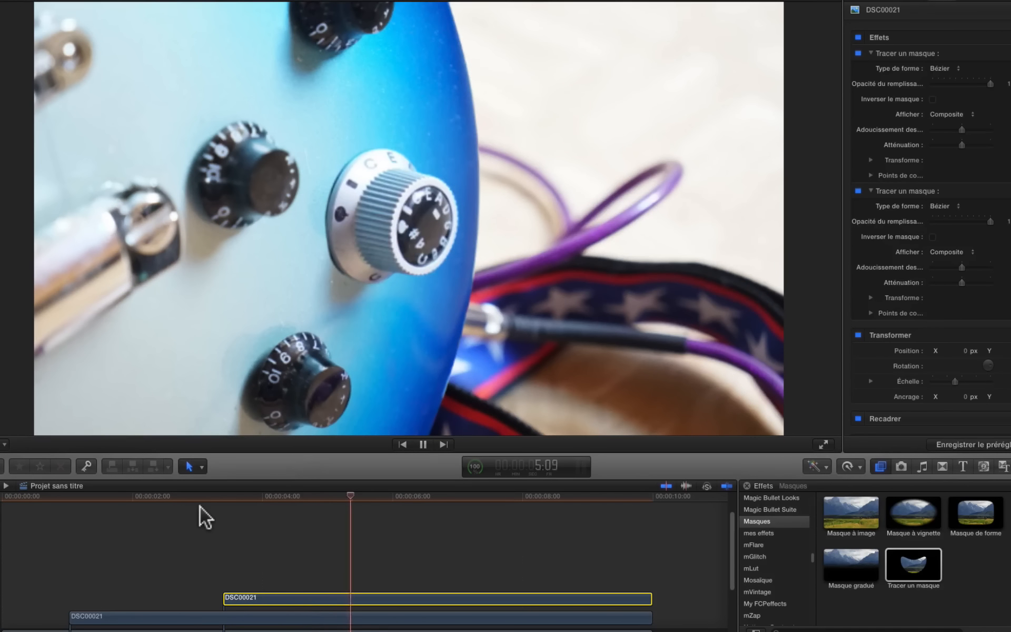
{"action": "key", "text": "space"}
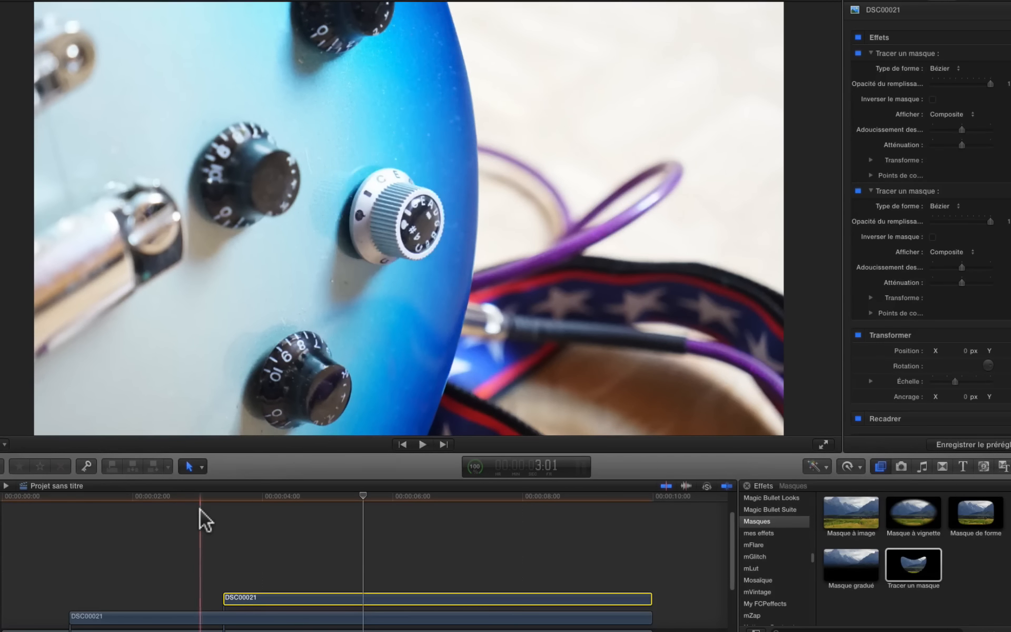